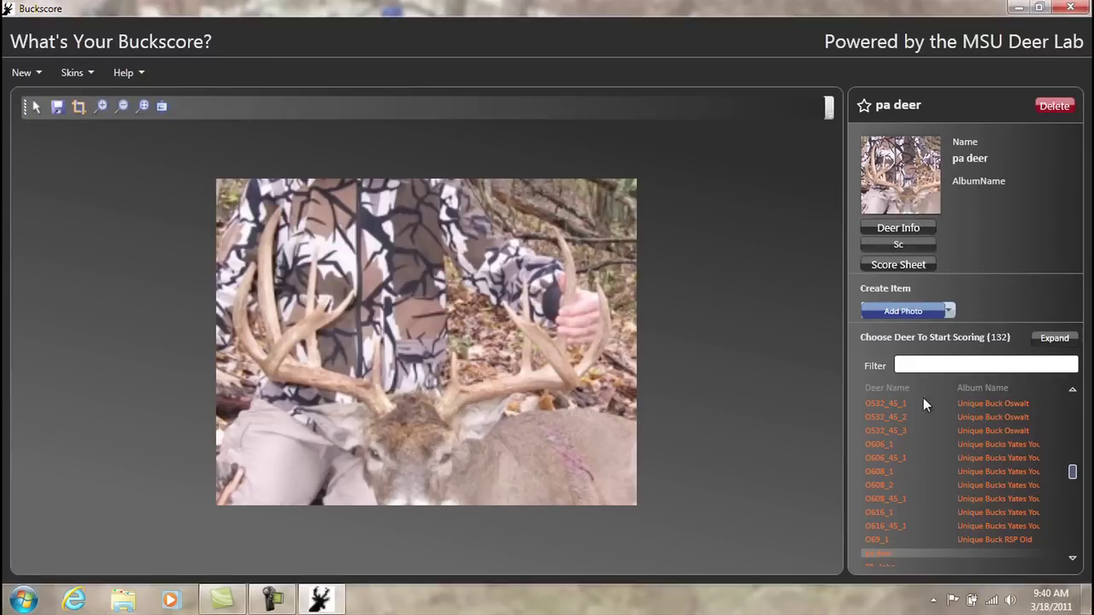
- Open the Add Deer form to start a new deer record
left_click(907, 311)
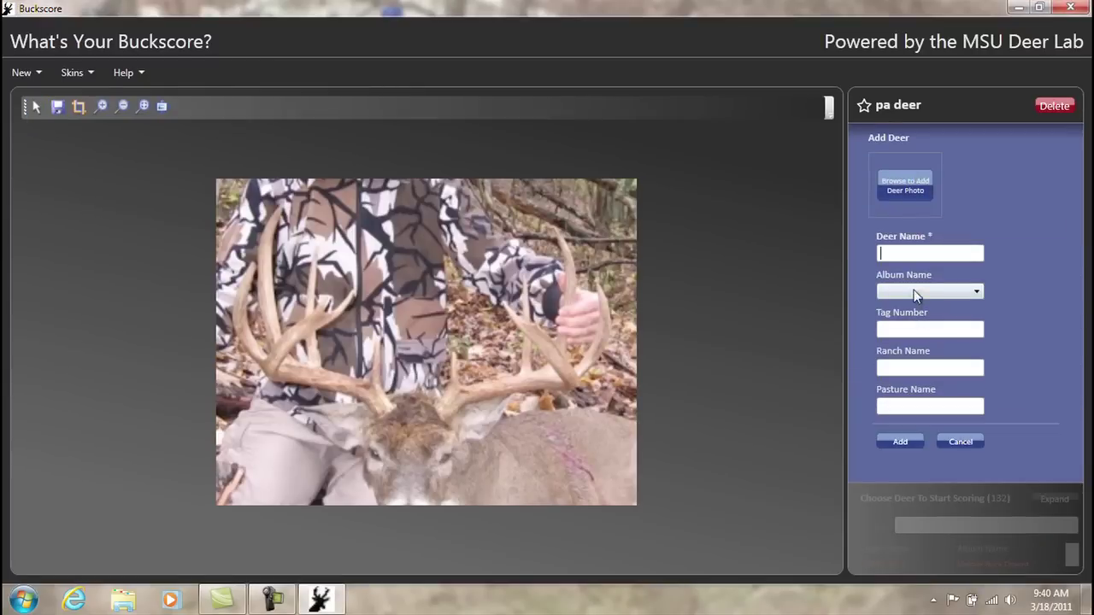
- Add a deer named PA_Buck using the PA_Buck.JPG photo
left_click(903, 190)
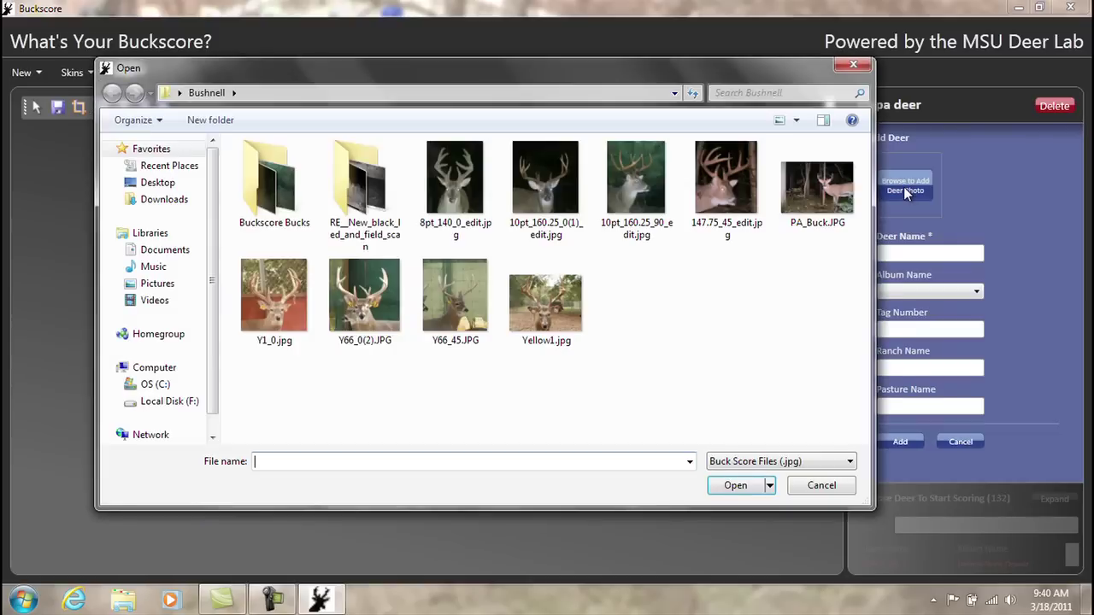
left_click(824, 185)
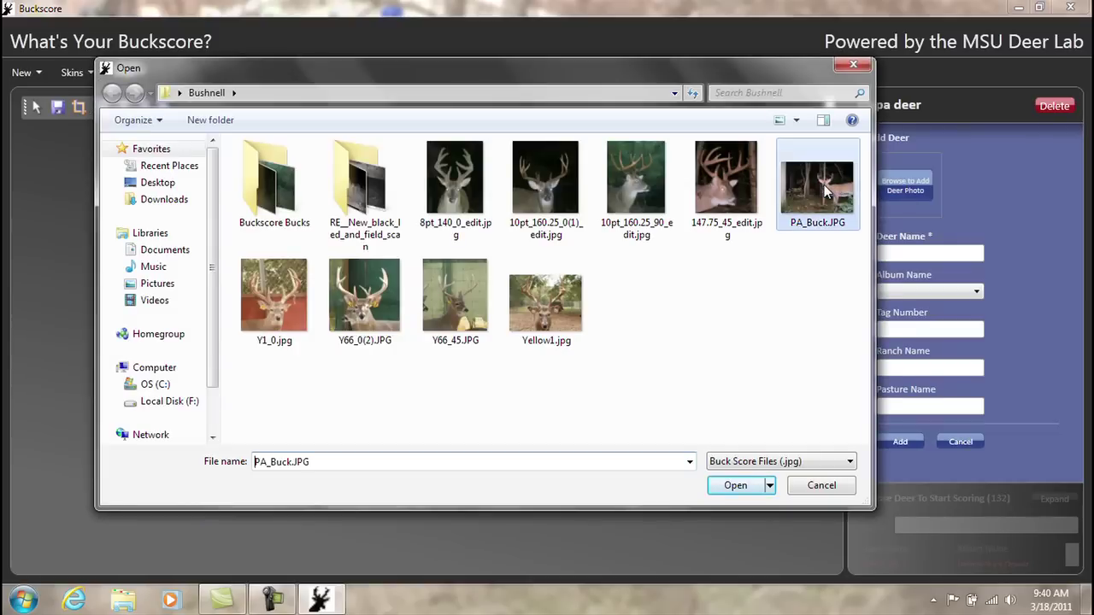
left_click(735, 486)
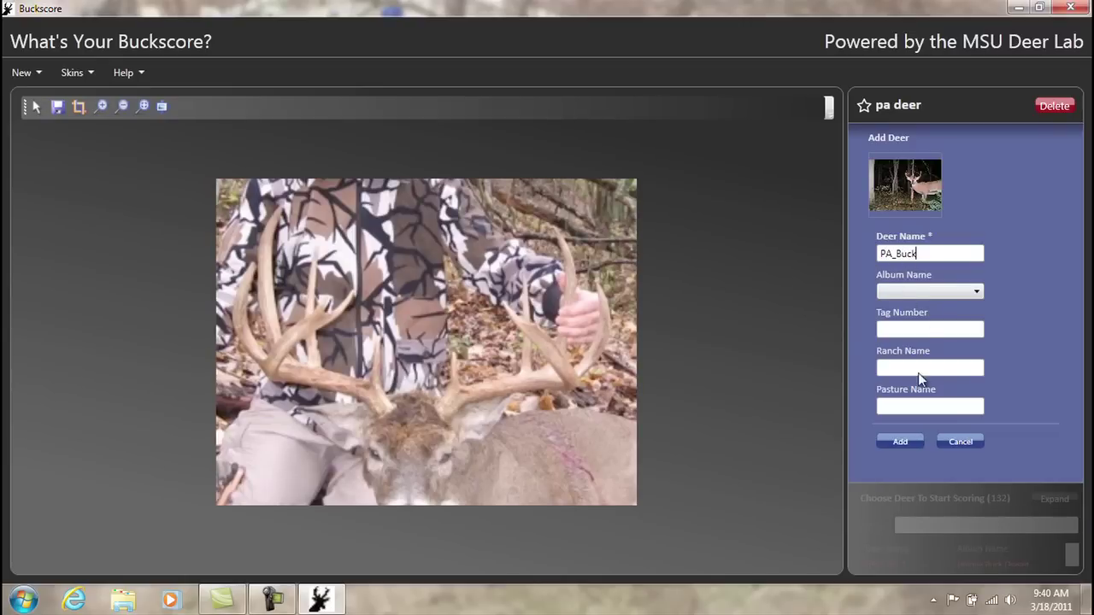
left_click(892, 441)
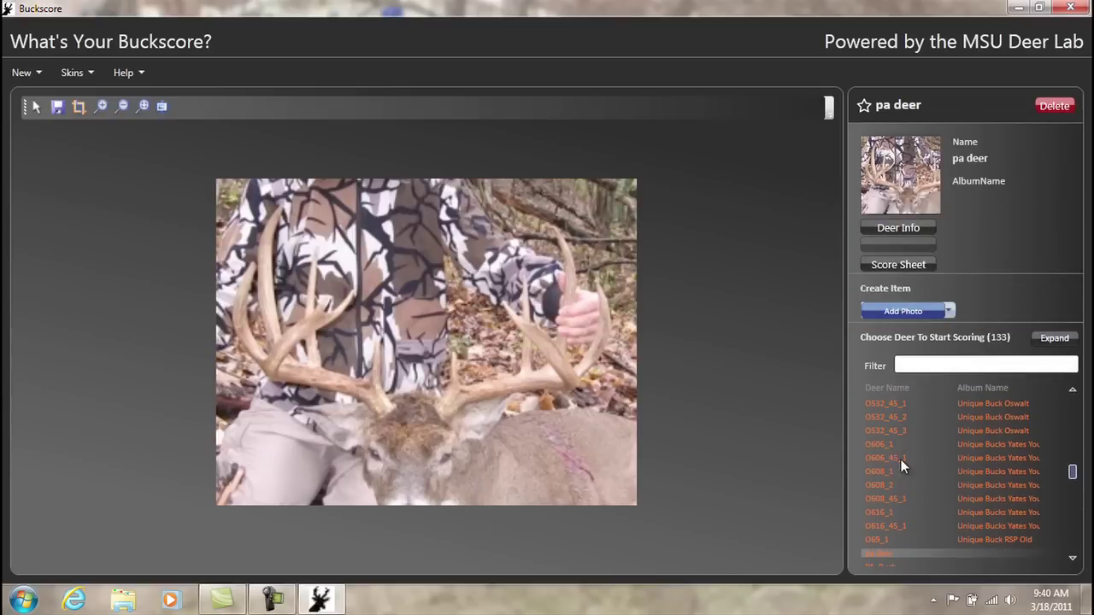
- Open the PA_Buck deer from the deer list
left_click(1073, 560)
left_click(1073, 560)
left_click(1073, 560)
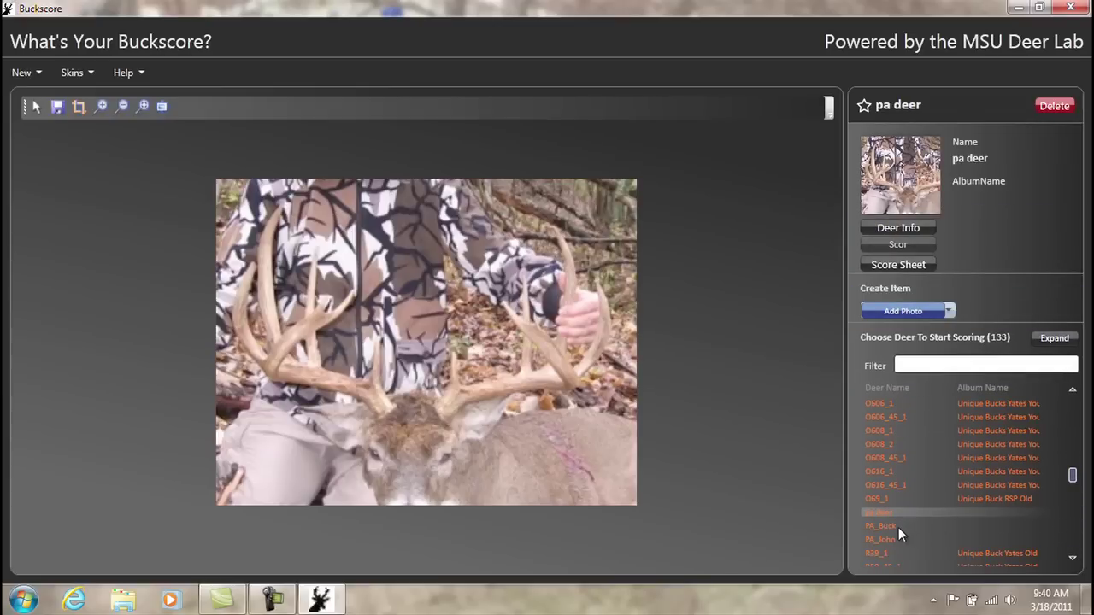
left_click(893, 526)
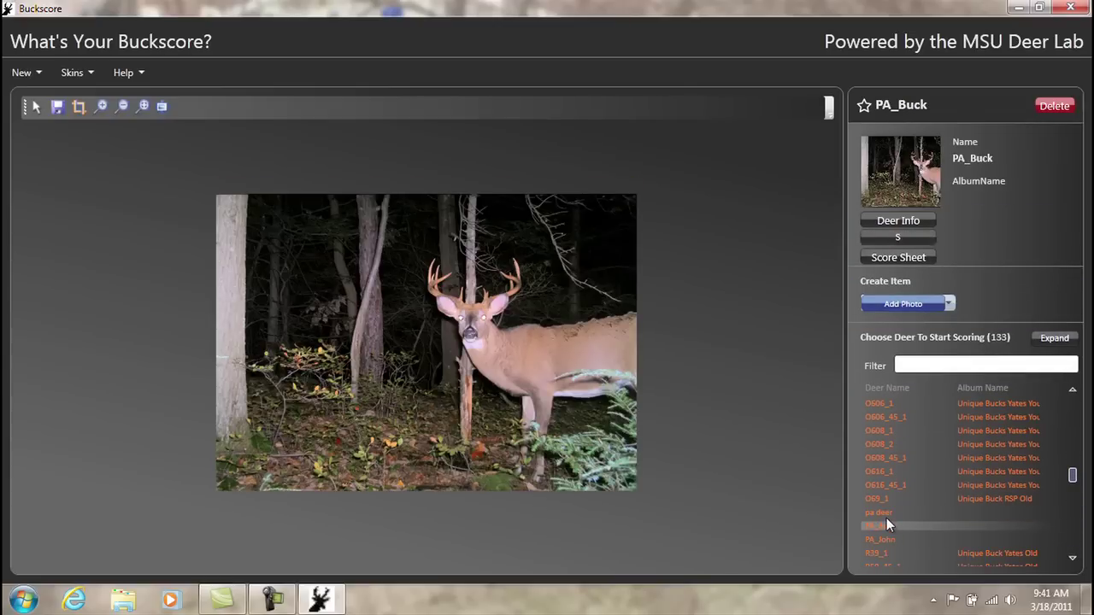
- Crop the PA_Buck photo to a close-up of the buck's head and antlers
left_click(76, 107)
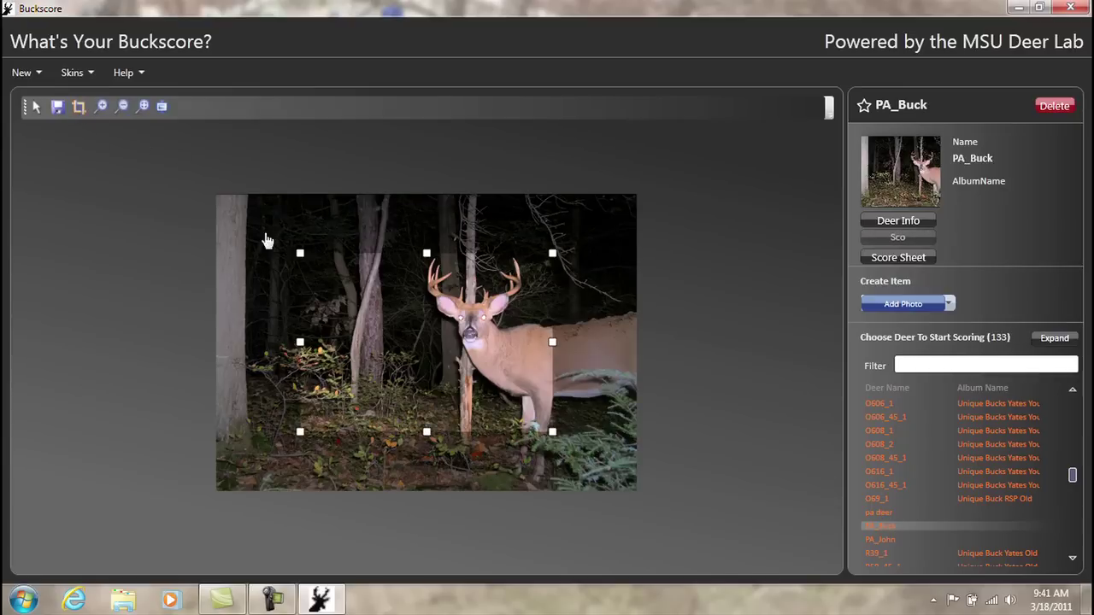
left_click_drag(299, 249, 408, 330)
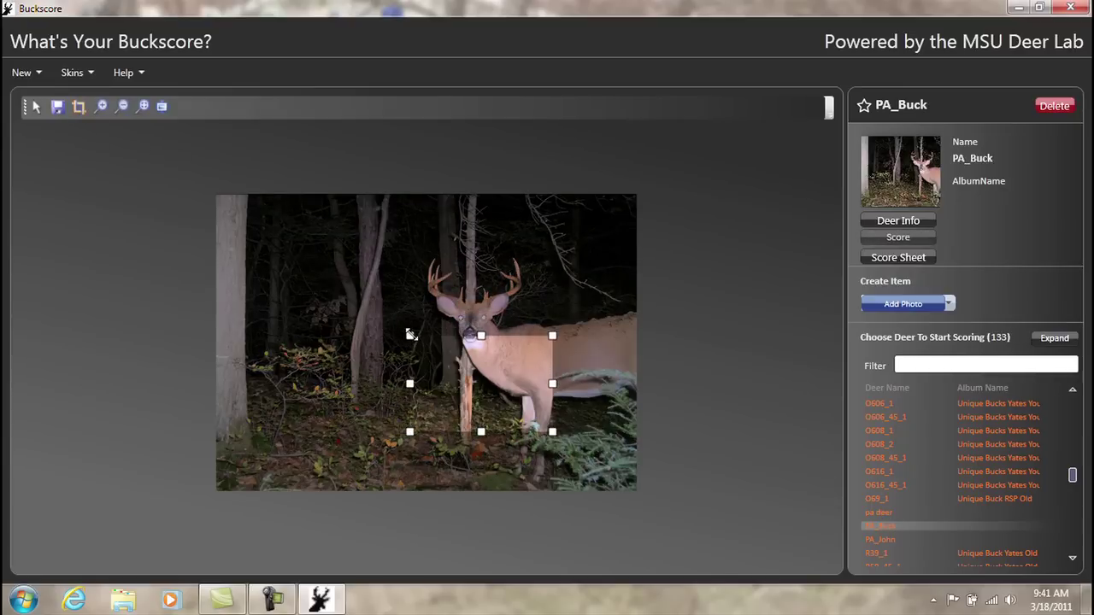
left_click_drag(489, 385, 484, 307)
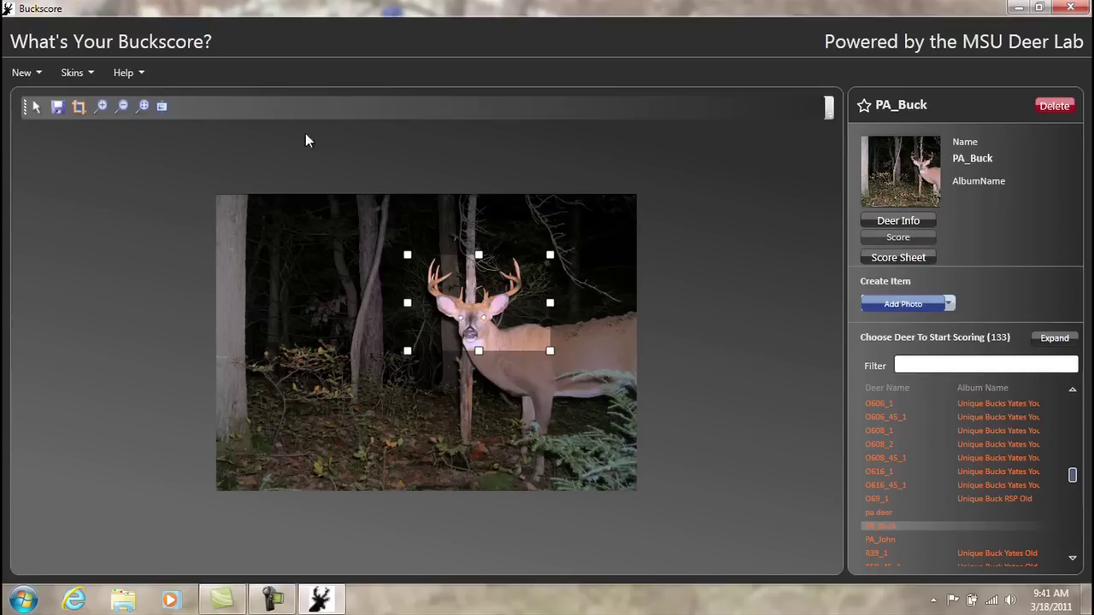
left_click(78, 106)
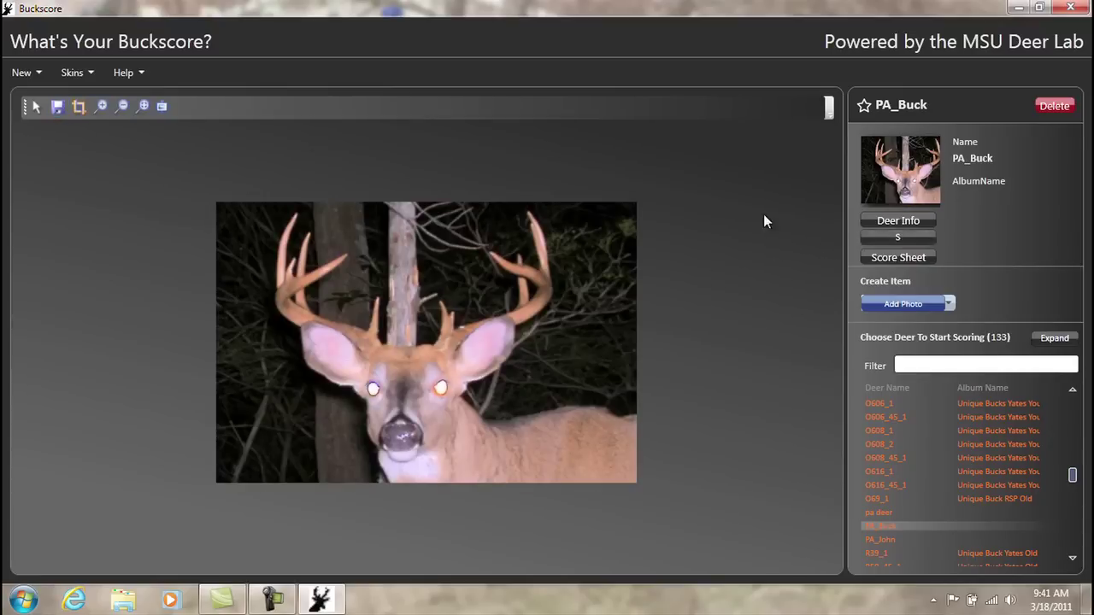
- Start scoring PA_Buck with Pennsylvania as the state
left_click(913, 235)
left_click(913, 180)
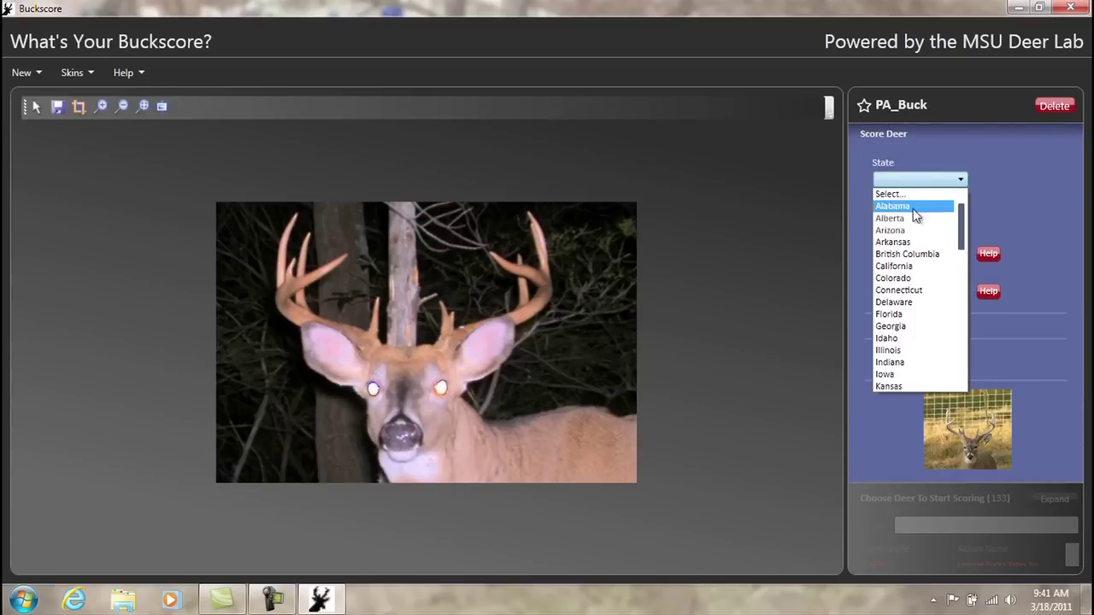
scroll(914, 282, "down", 5)
scroll(923, 359, "down", 4)
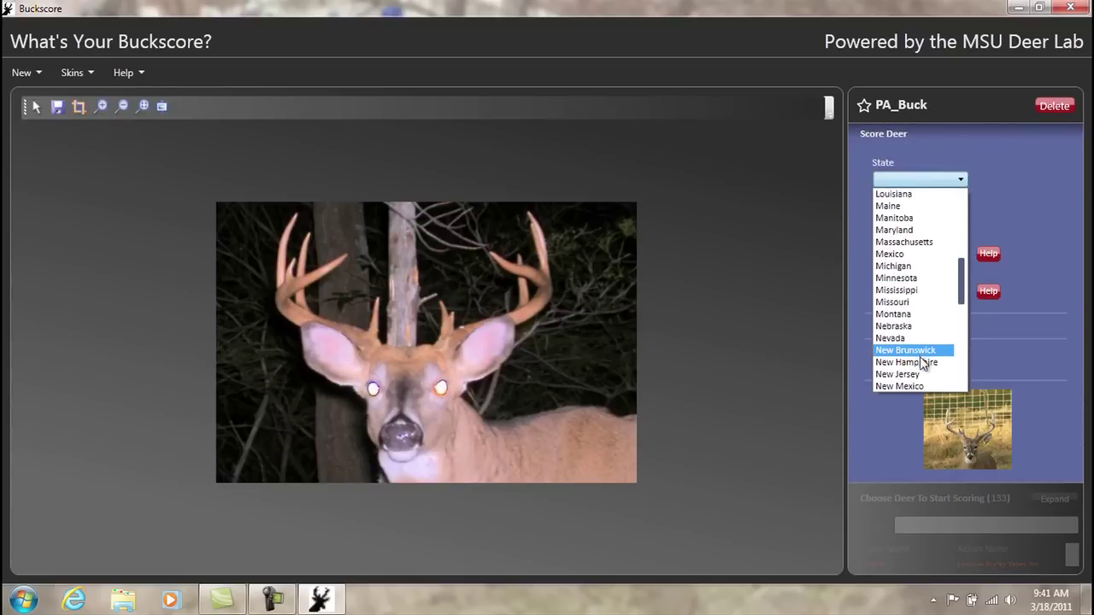
scroll(923, 365, "down", 1)
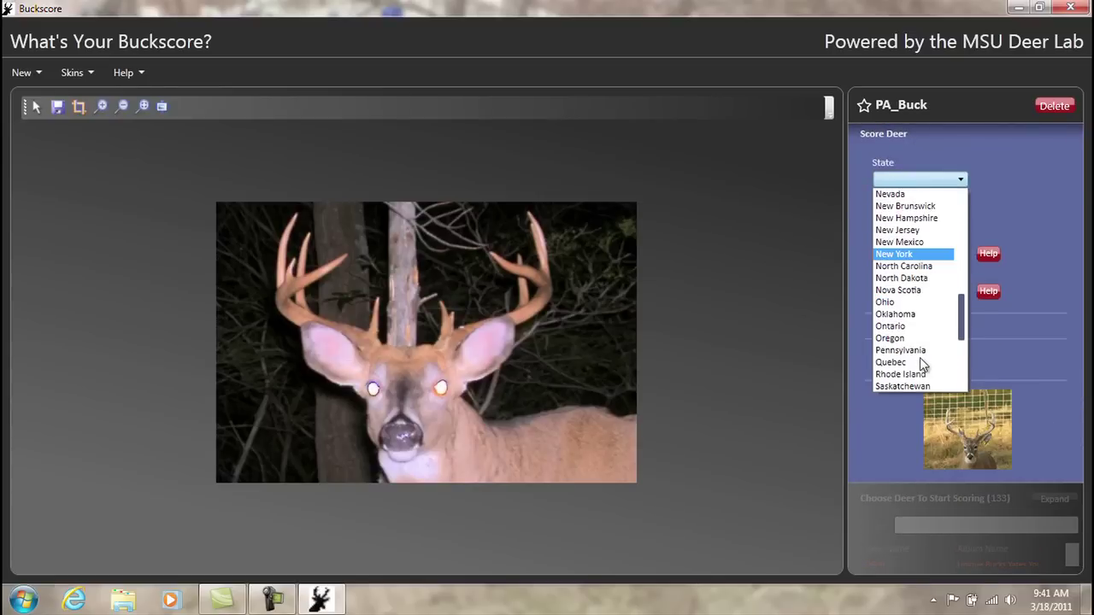
left_click(916, 350)
- Set deer age to Unknown, orientation to Zero Degrees, and reference feature to Ear Width
left_click(899, 217)
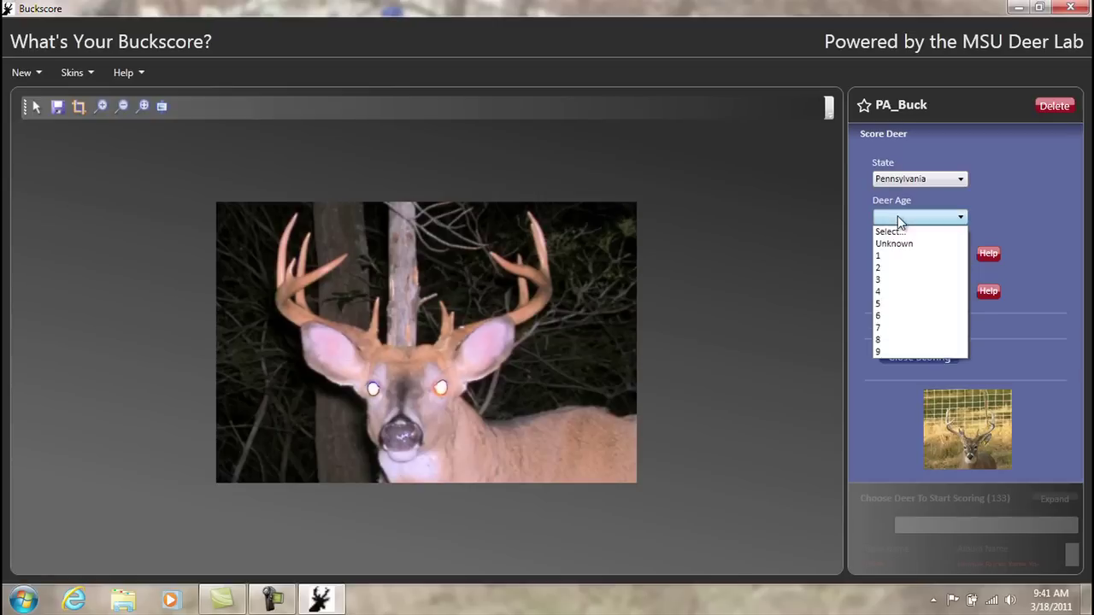
left_click(904, 246)
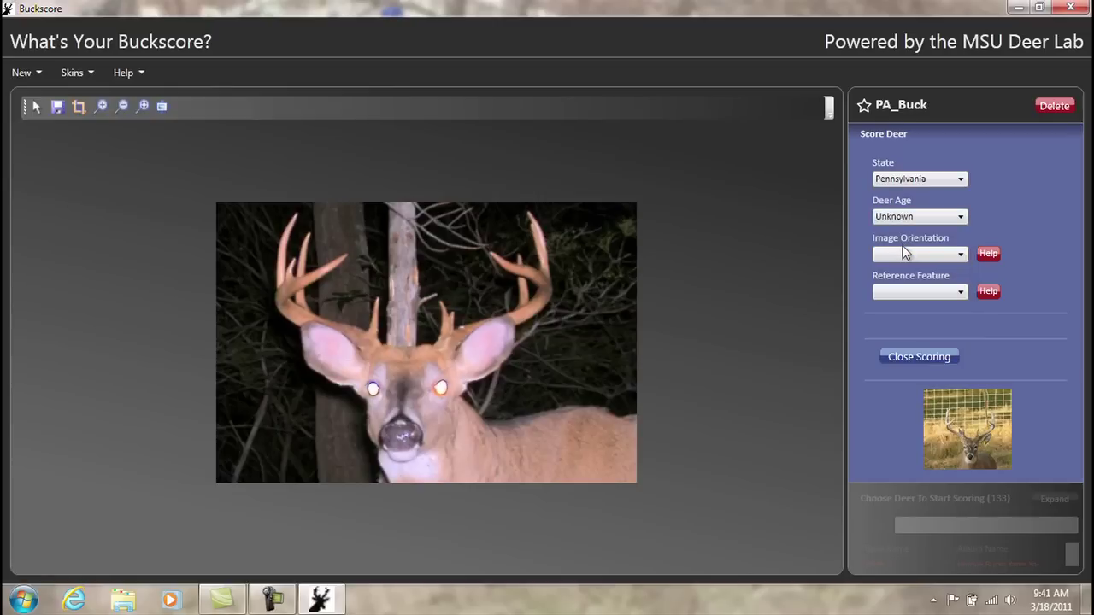
left_click(906, 254)
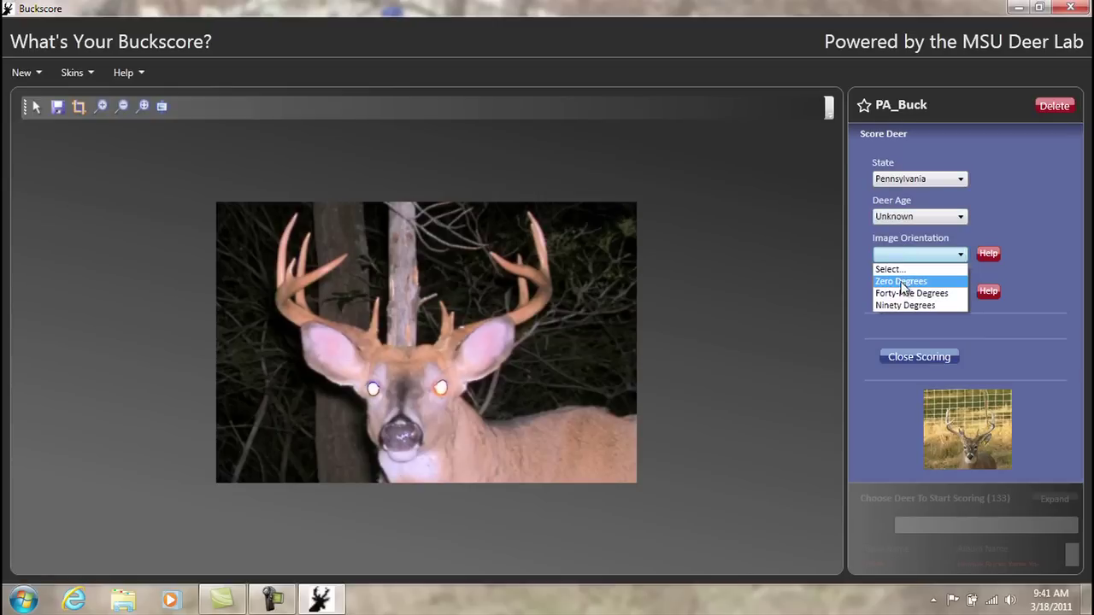
left_click(903, 283)
left_click(902, 294)
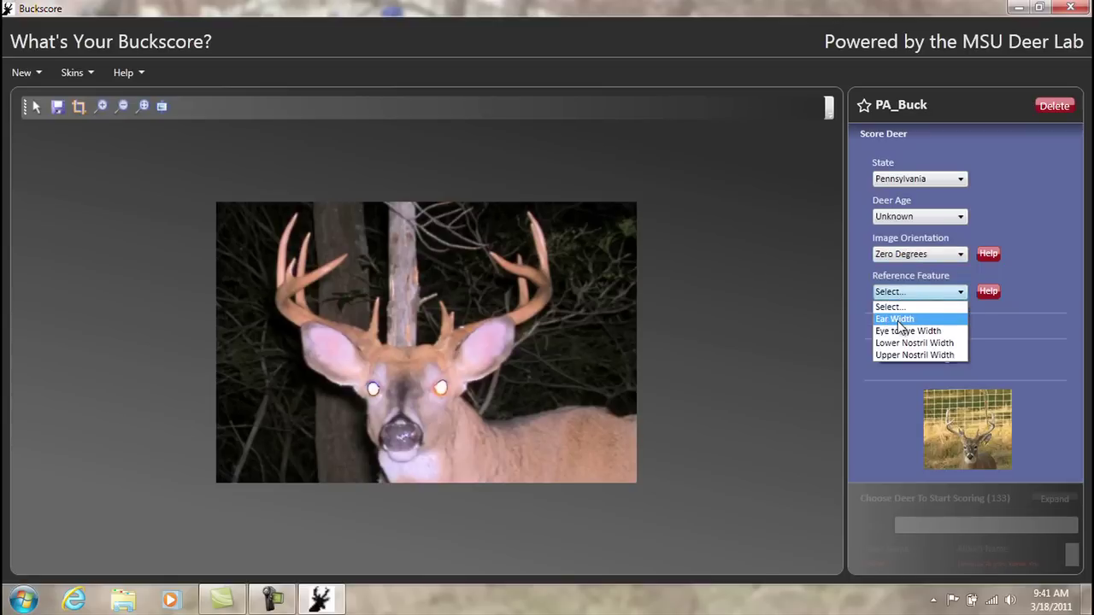
left_click(897, 319)
- Measure and record the buck's ear width and inside antler spread
left_click(929, 340)
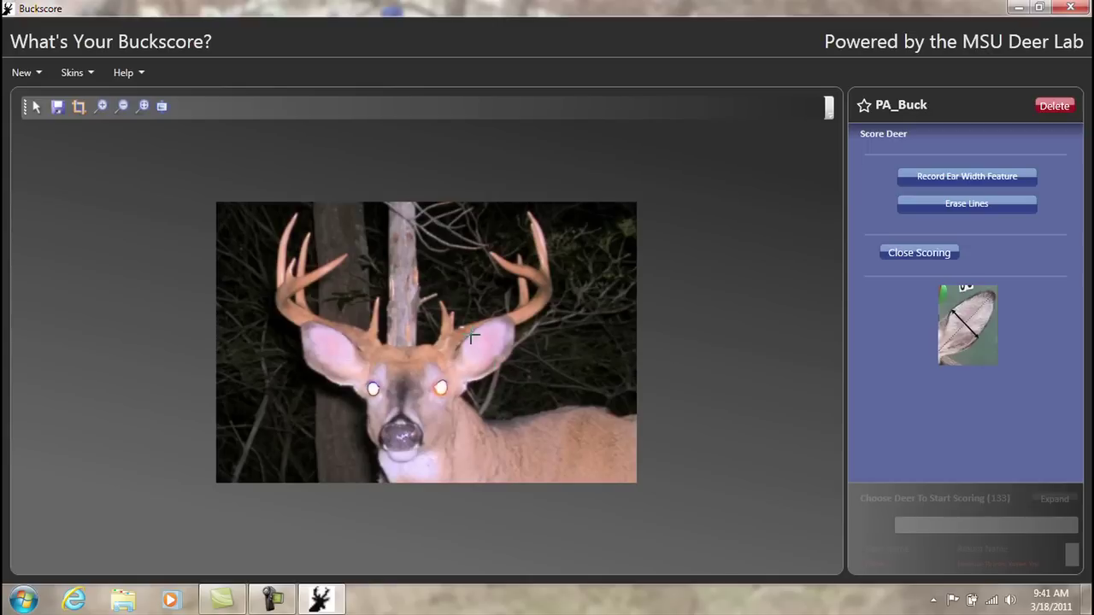
left_click_drag(470, 338, 498, 365)
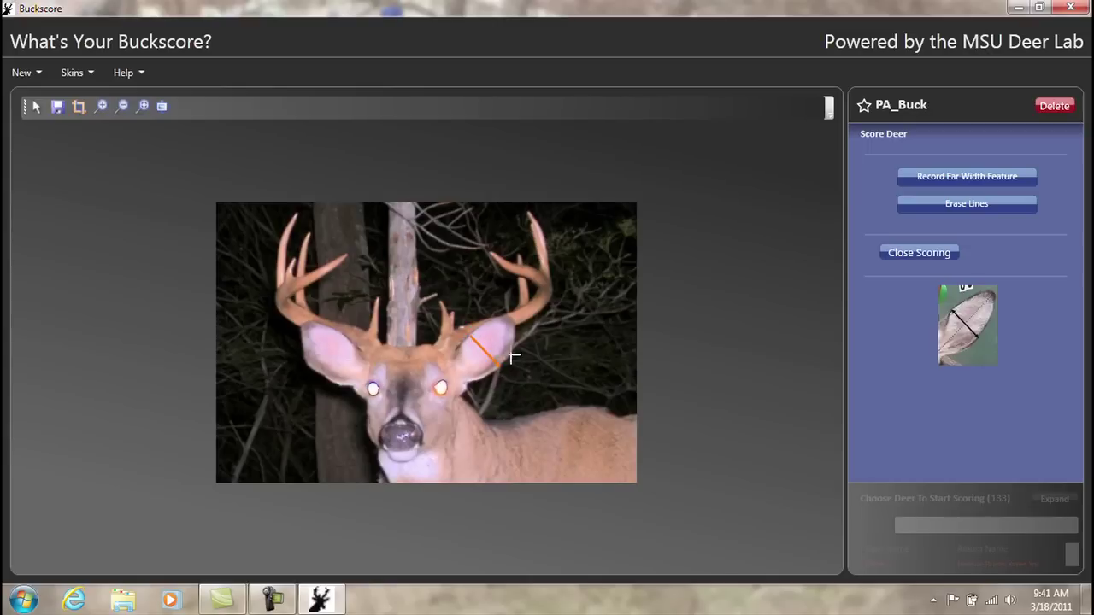
left_click(951, 176)
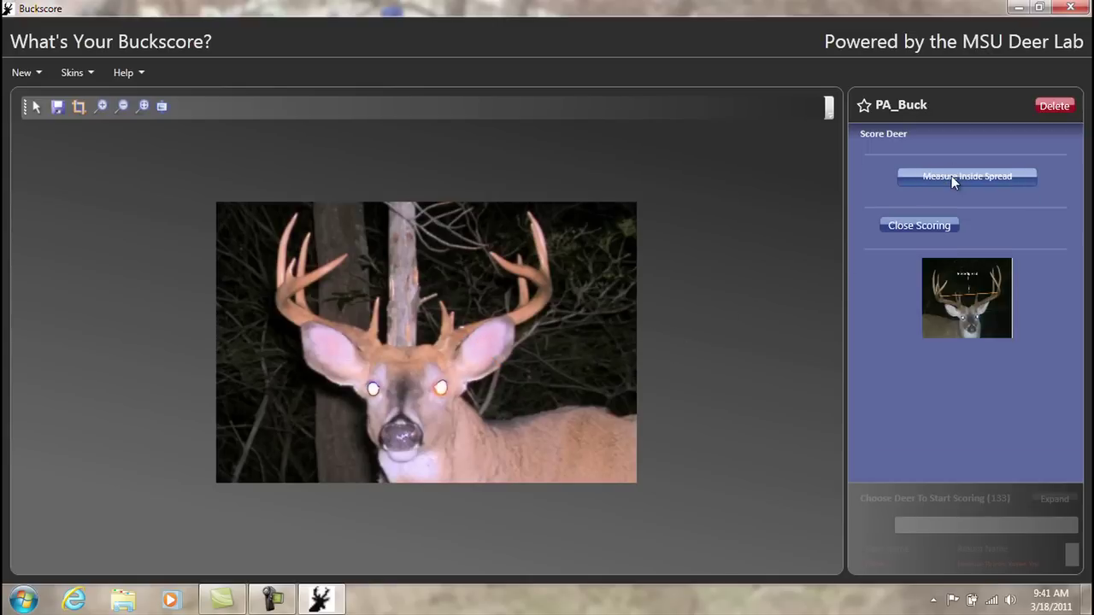
left_click(951, 176)
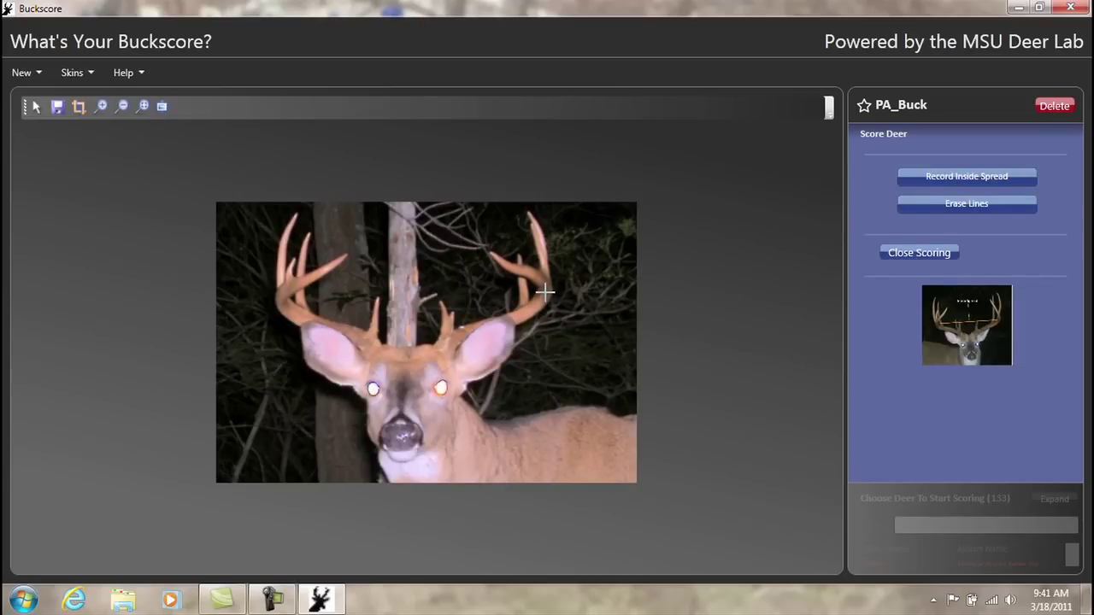
left_click(280, 303)
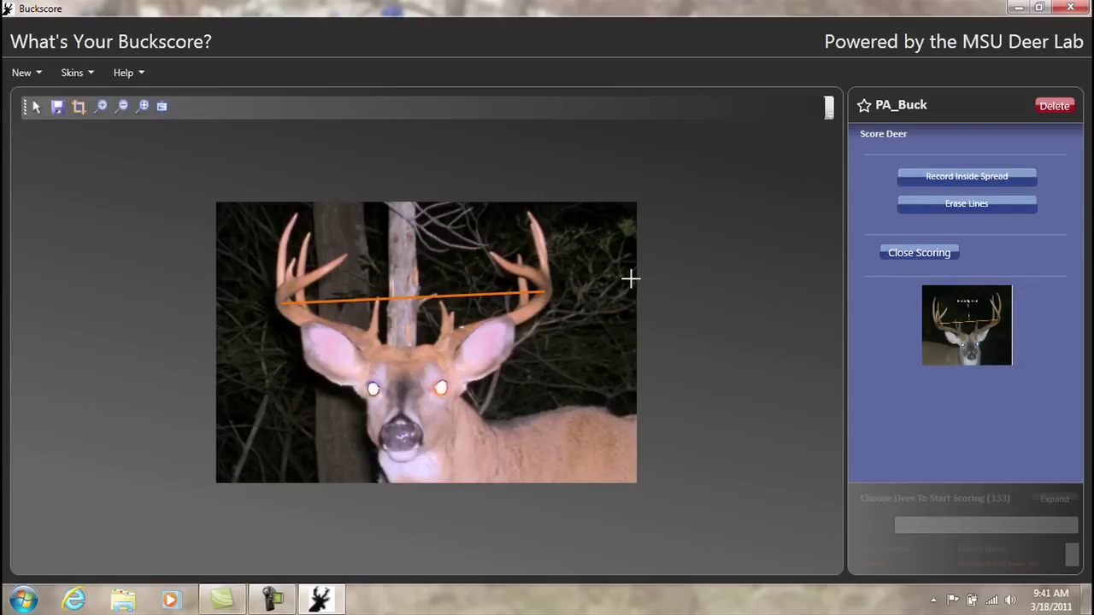
left_click(930, 180)
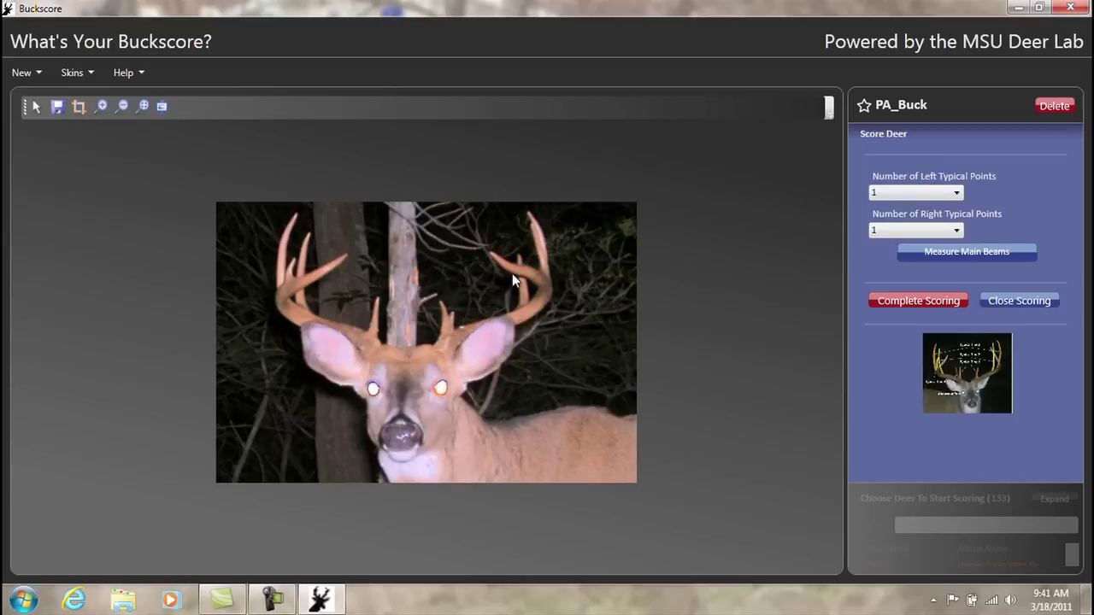
- Set both left and right typical points to 5
left_click(897, 193)
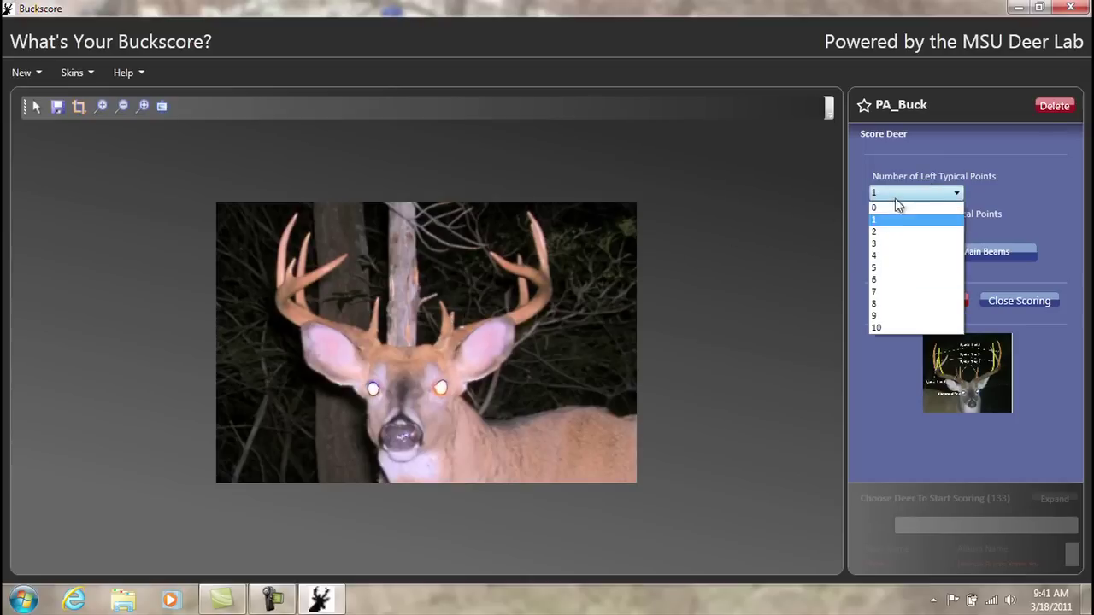
left_click(886, 270)
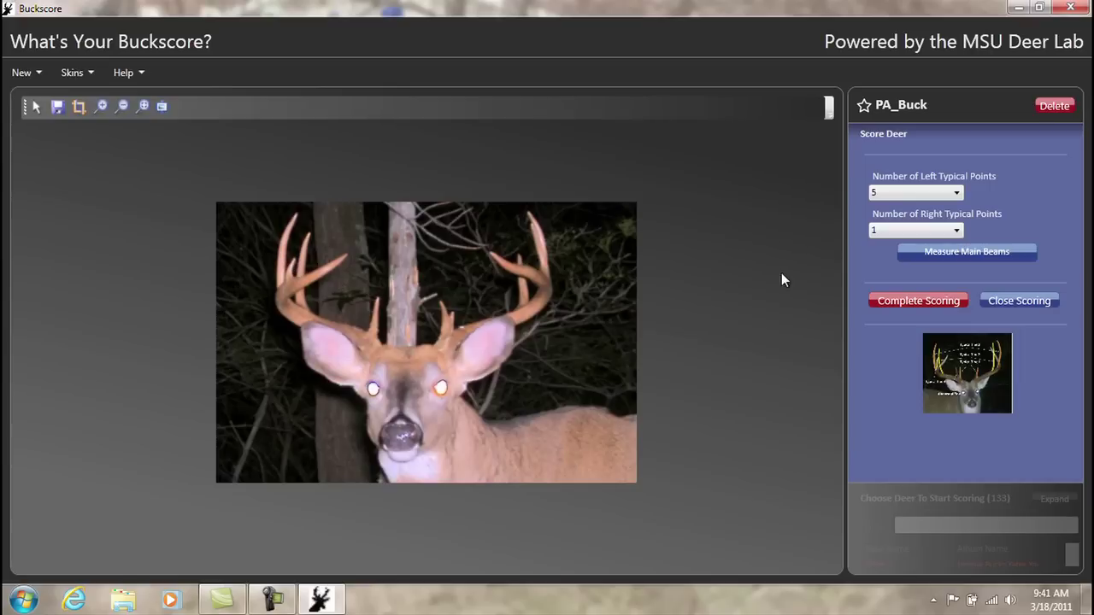
left_click(881, 232)
left_click(882, 309)
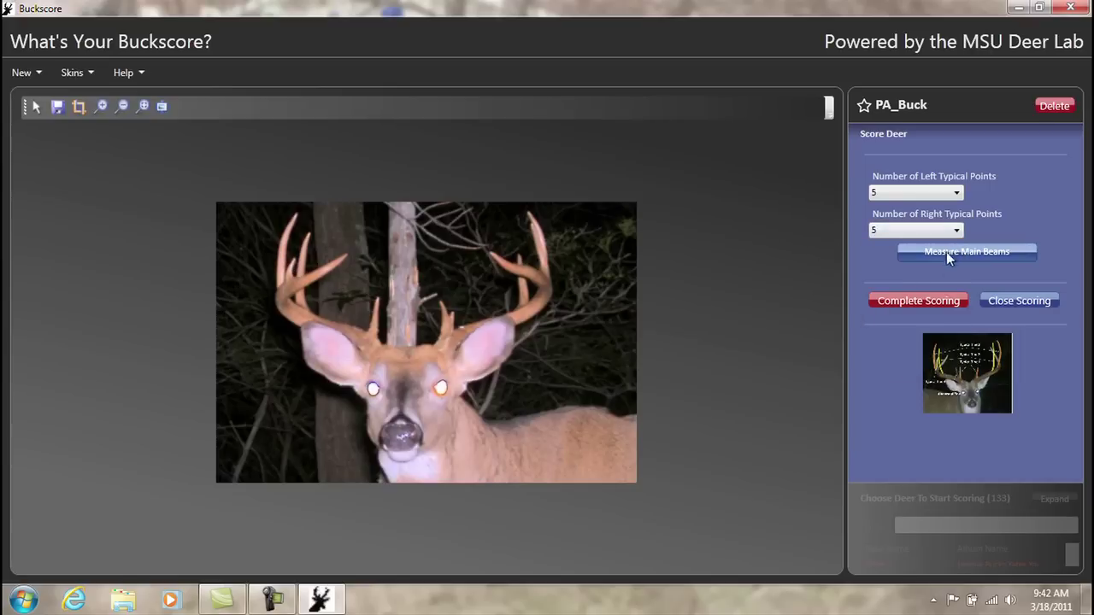
- Trace and record the left and right main beams
left_click(952, 248)
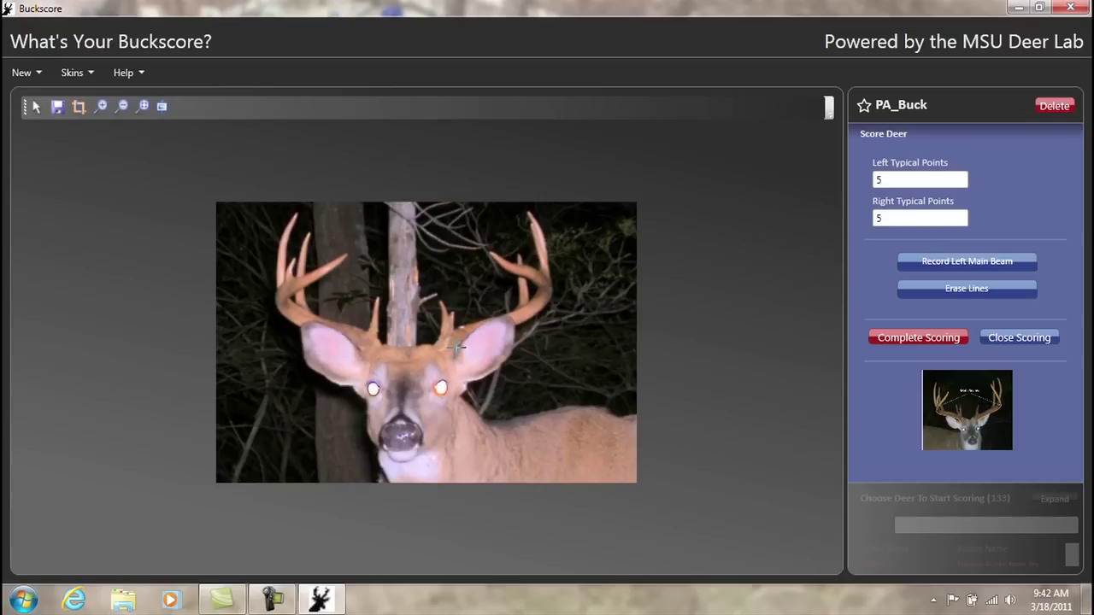
mouse_move(468, 339)
left_mouse_down()
mouse_move(548, 301)
mouse_move(539, 275)
mouse_move(510, 275)
left_mouse_up()
left_click(957, 262)
mouse_move(297, 322)
left_mouse_down()
mouse_move(282, 295)
mouse_move(348, 254)
left_mouse_up()
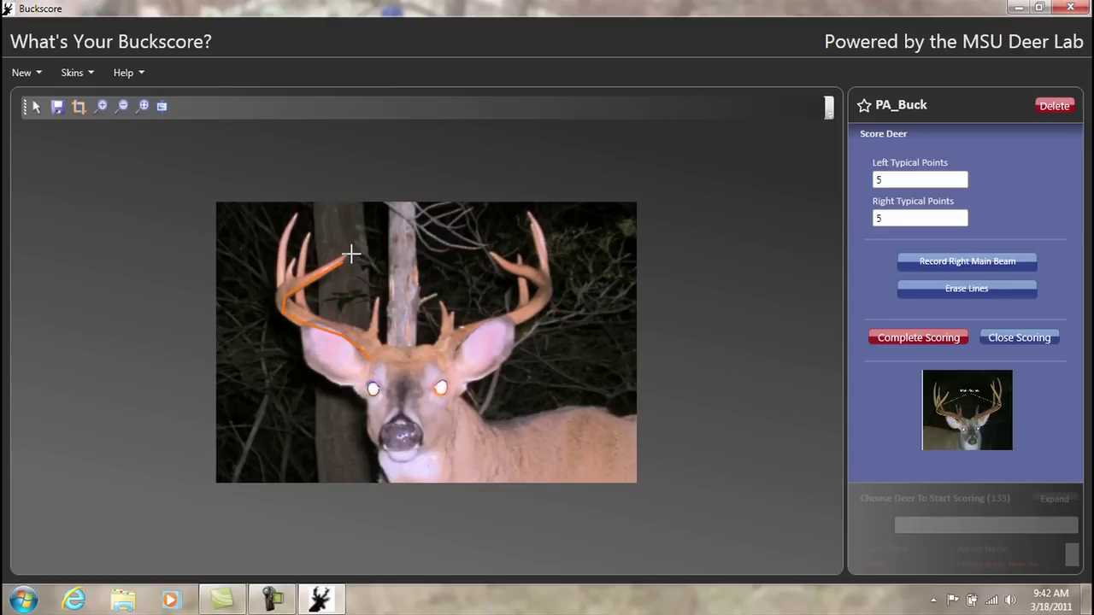
left_click(958, 263)
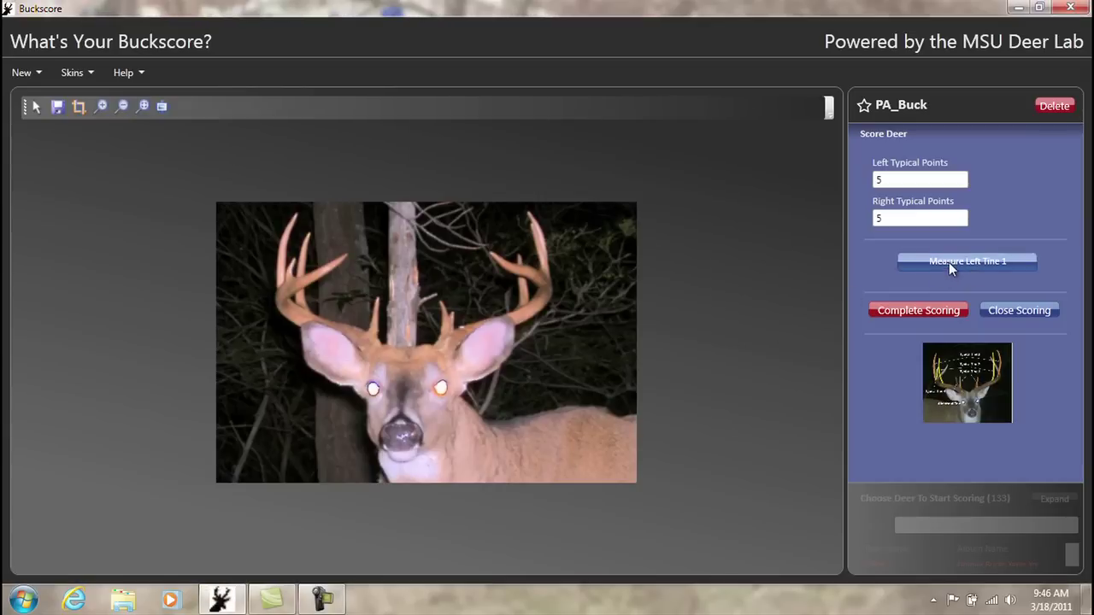
- Measure and record the lengths of left tines 1 through 4
left_click(949, 261)
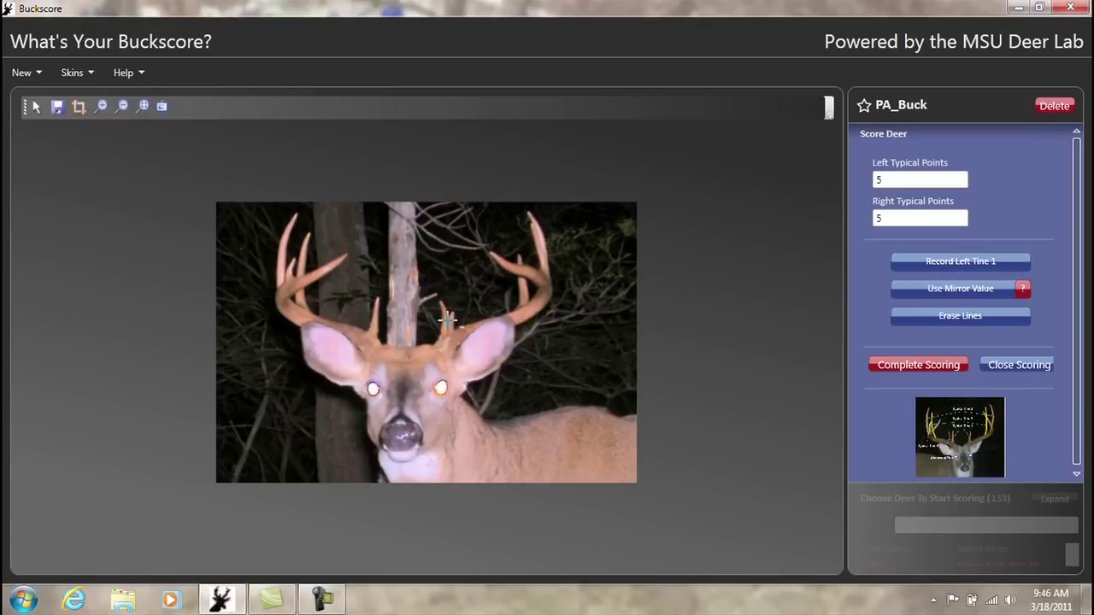
left_click_drag(447, 321, 442, 308)
left_click(931, 262)
left_click(931, 262)
left_click(917, 267)
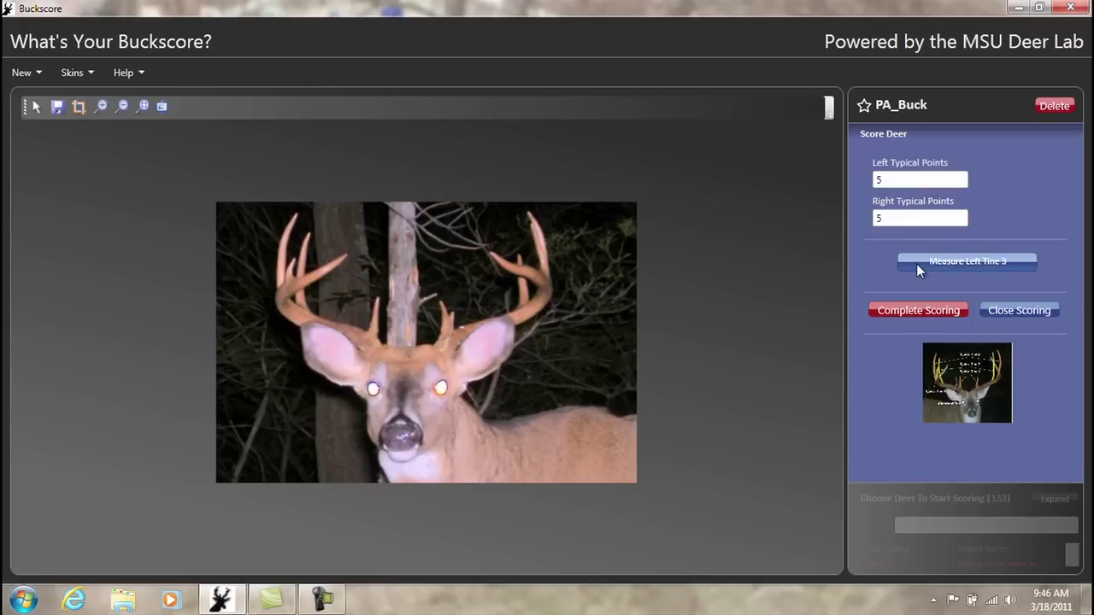
left_click(917, 267)
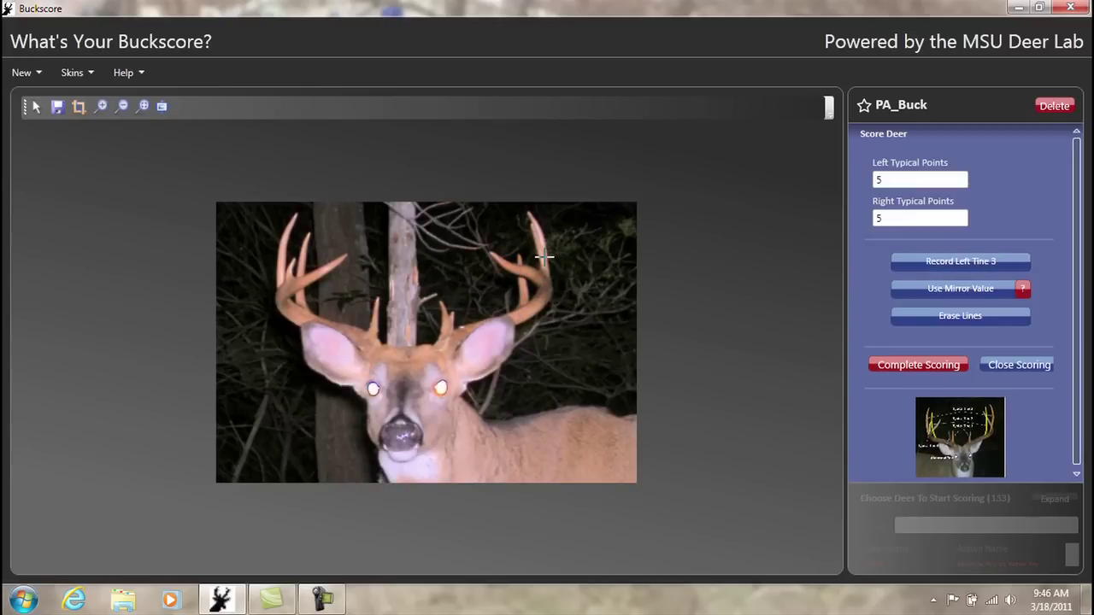
left_click_drag(542, 287, 532, 219)
left_click(922, 263)
left_click(931, 267)
left_click_drag(546, 274, 528, 222)
left_click(908, 263)
- Measure and record the lengths of right tines 1 through 4
left_click(911, 267)
left_click(991, 261)
left_click(955, 266)
left_click_drag(299, 271, 308, 231)
left_click(964, 261)
left_click(963, 264)
left_click_drag(283, 295, 297, 214)
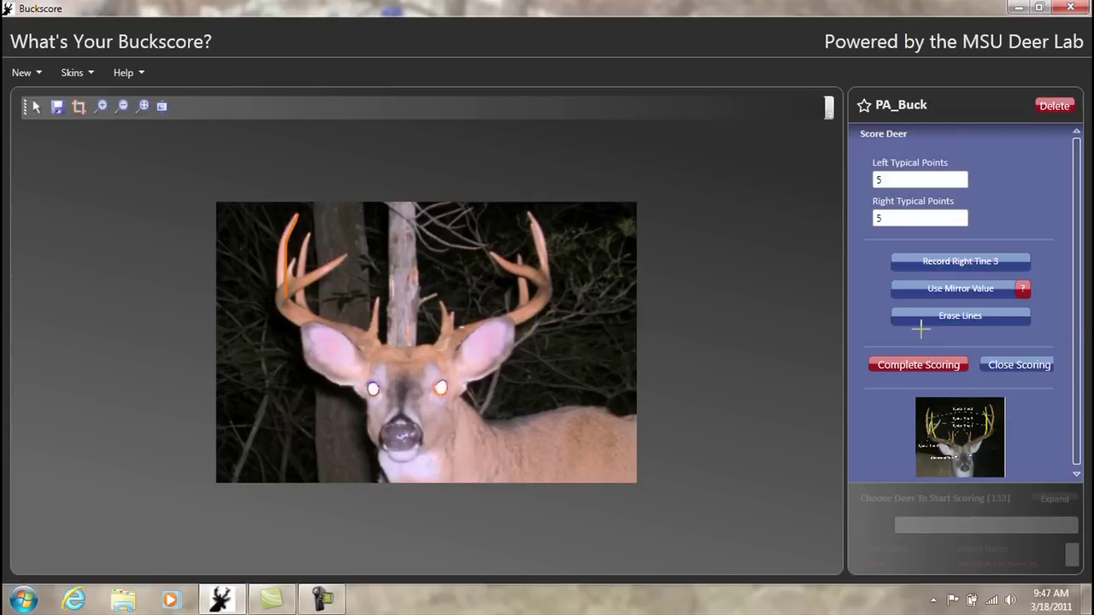
left_click(947, 261)
left_click(908, 260)
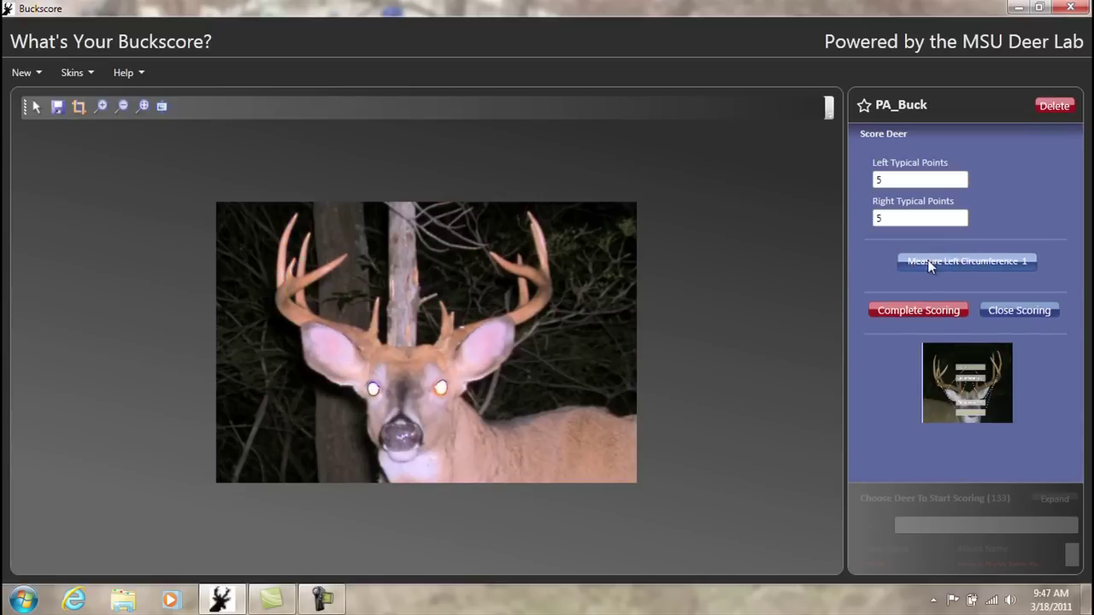
- Record left antler circumferences 1 through 4
left_click(930, 263)
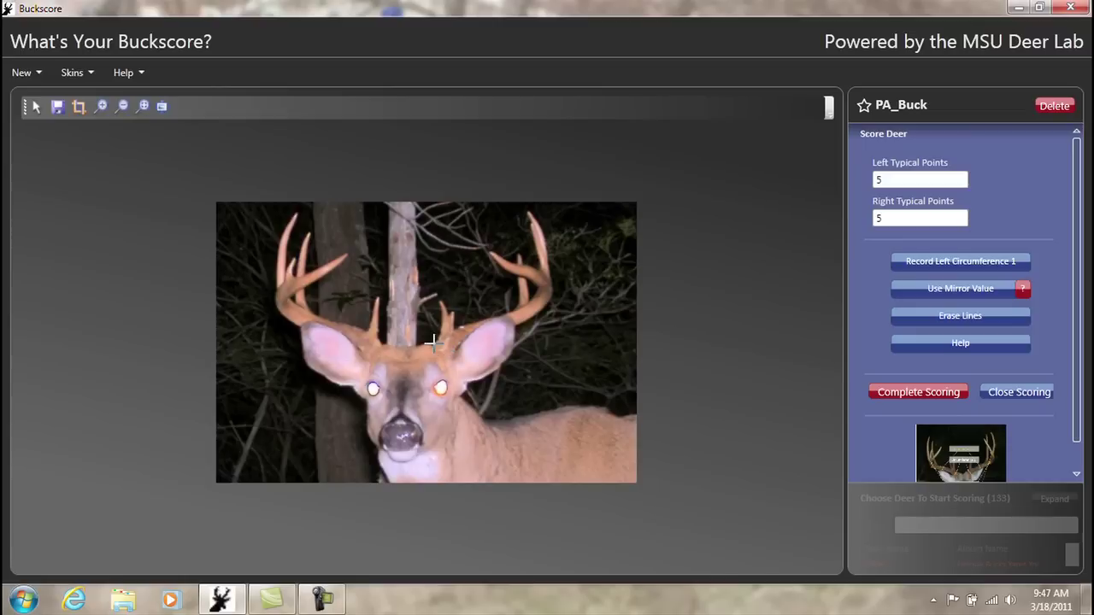
left_click(940, 266)
left_click(991, 265)
left_click(960, 262)
left_click(976, 264)
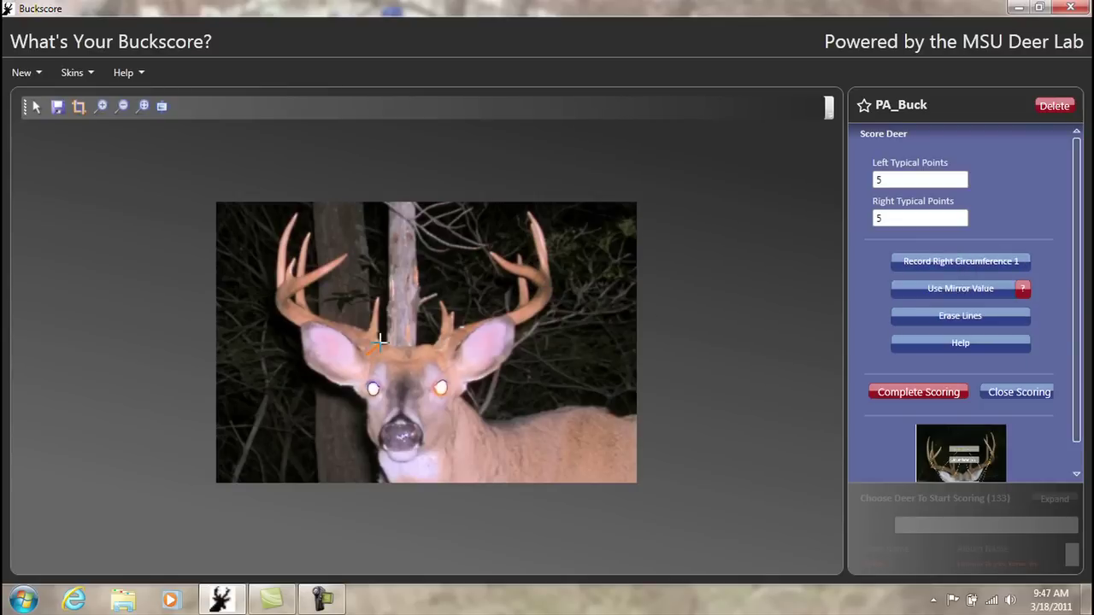
- Record right antler circumferences 1 through 4
left_click(935, 264)
left_click(963, 262)
left_click(908, 261)
left_click(910, 263)
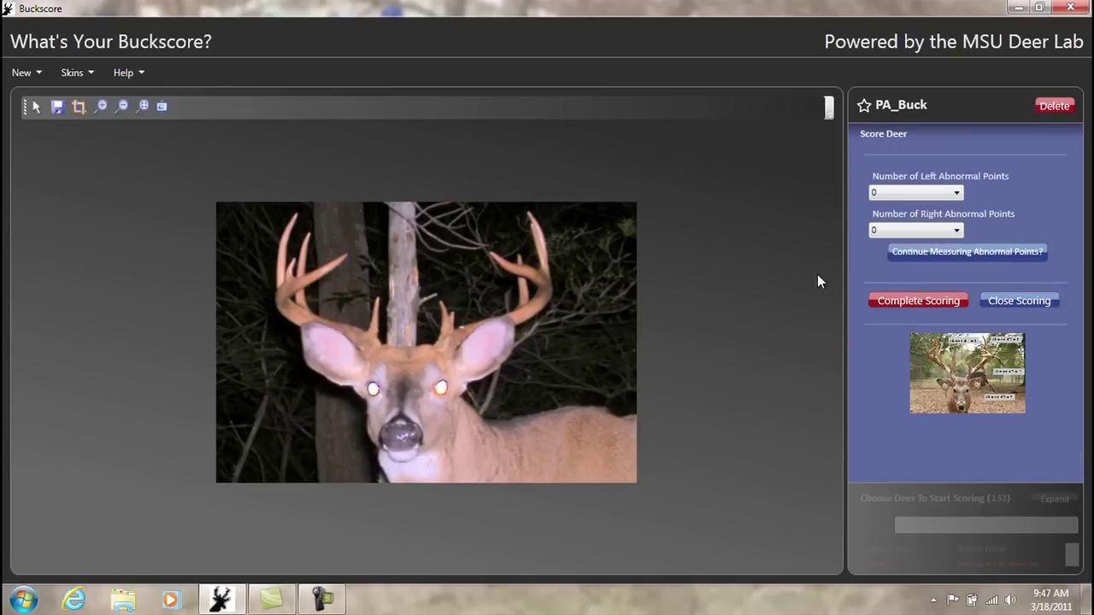
- Record one left abnormal point, then complete scoring as a deer not in velvet
left_click(923, 192)
left_click(909, 217)
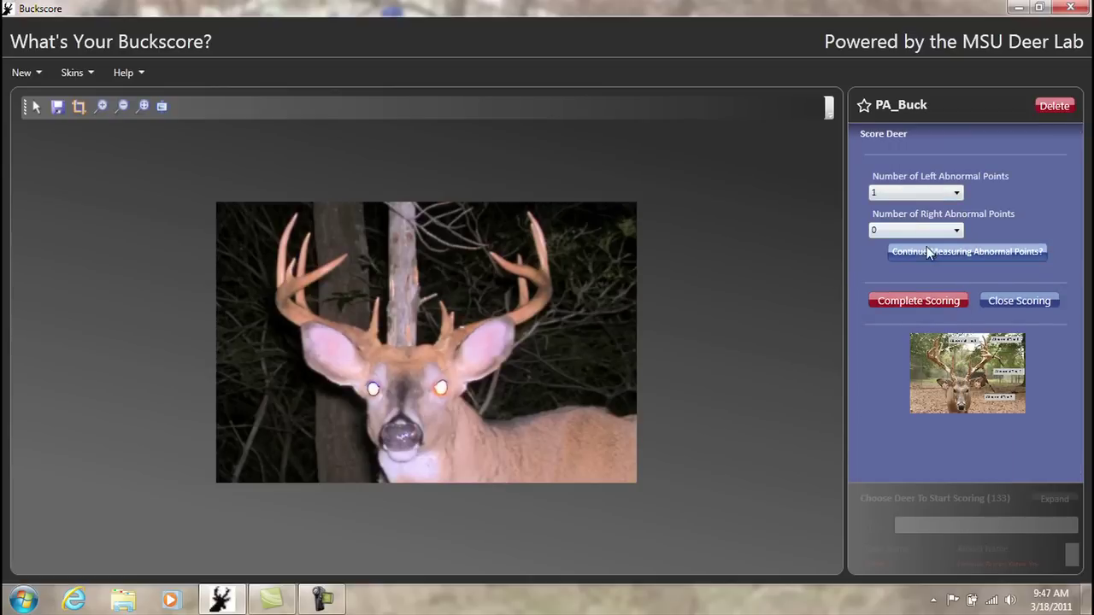
left_click(928, 250)
left_click(928, 262)
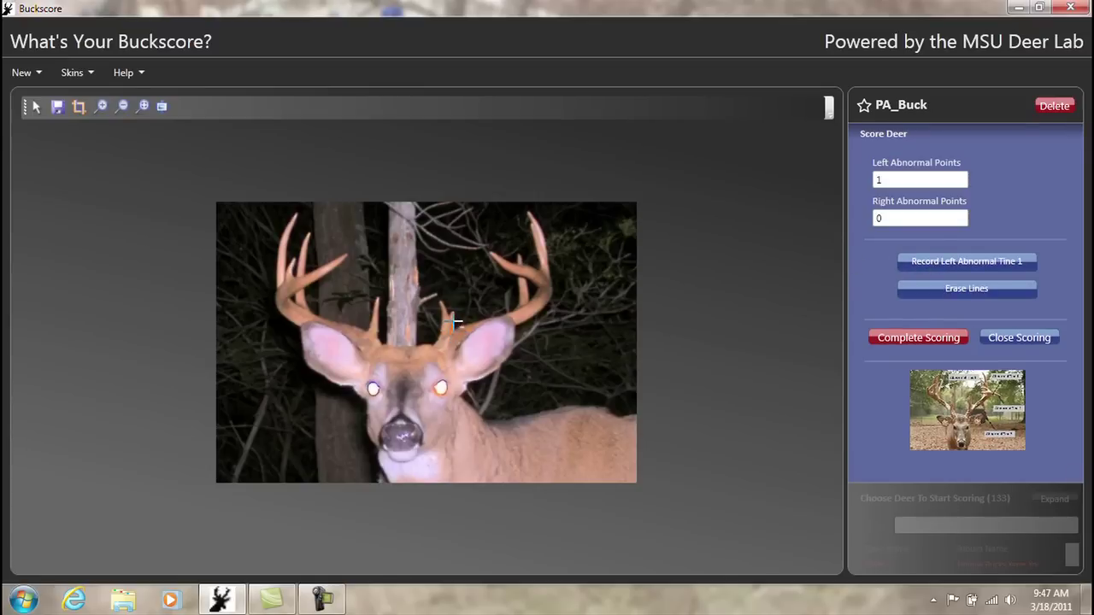
left_click(939, 262)
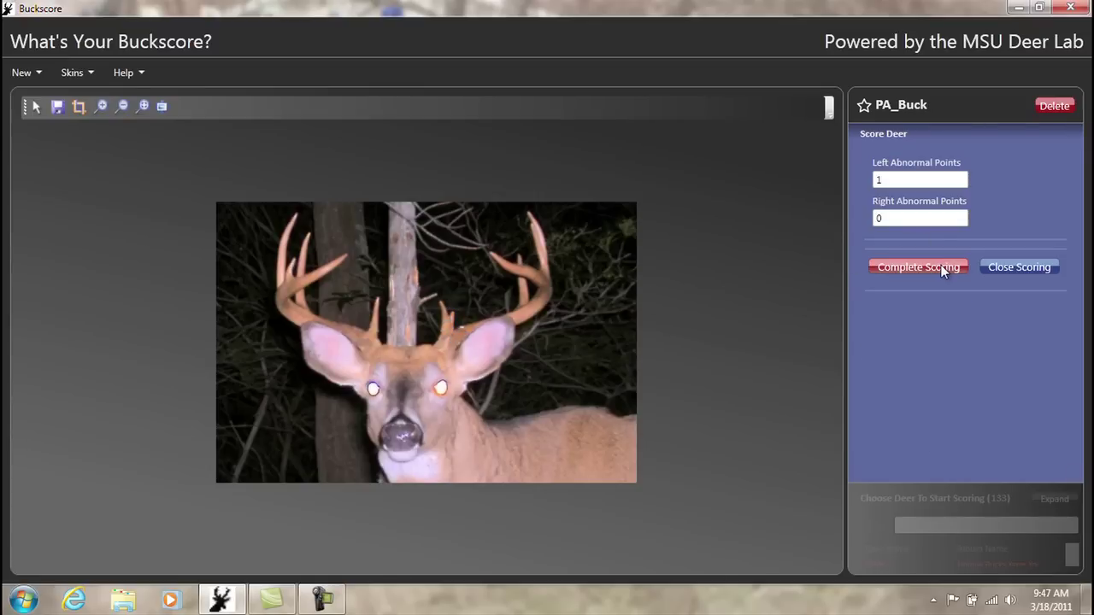
left_click(941, 266)
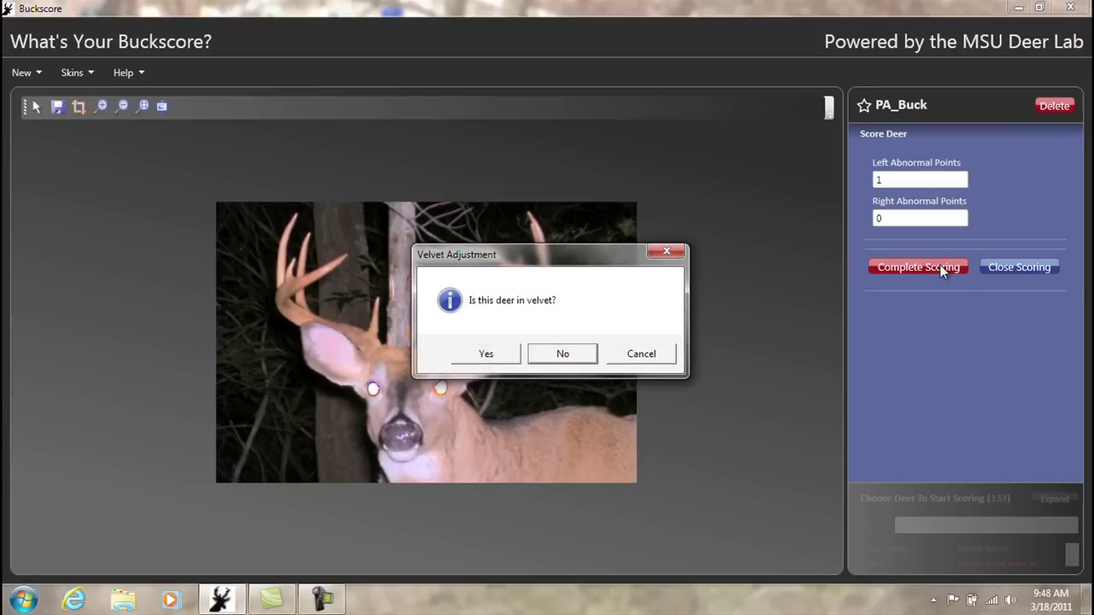
left_click(561, 352)
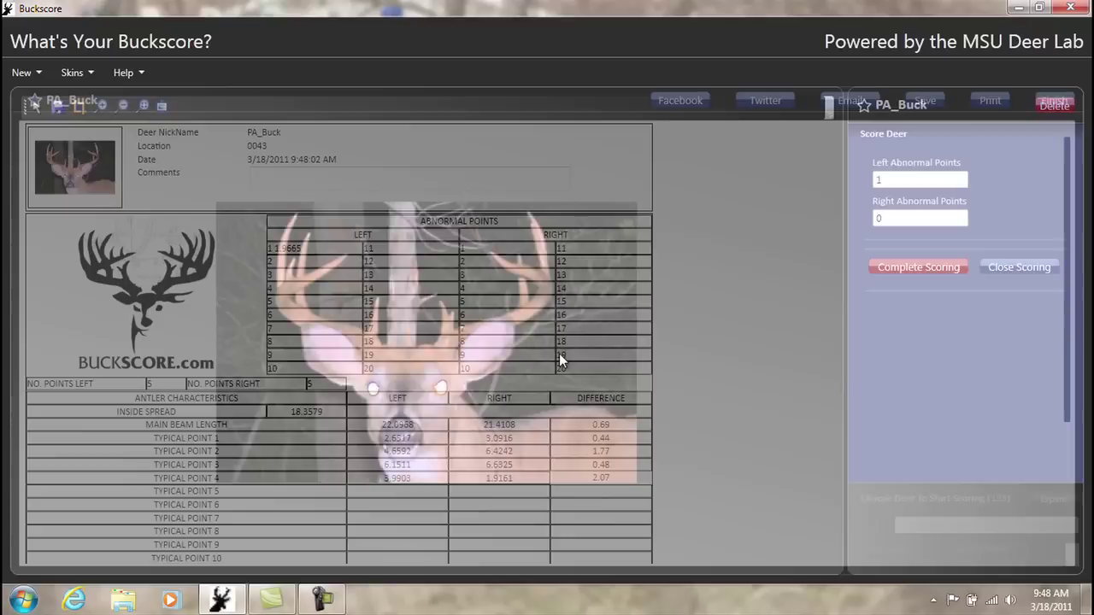
- Switch the score sheet to Boone and Crockett and close it with Finish
scroll(589, 390, "down", 5)
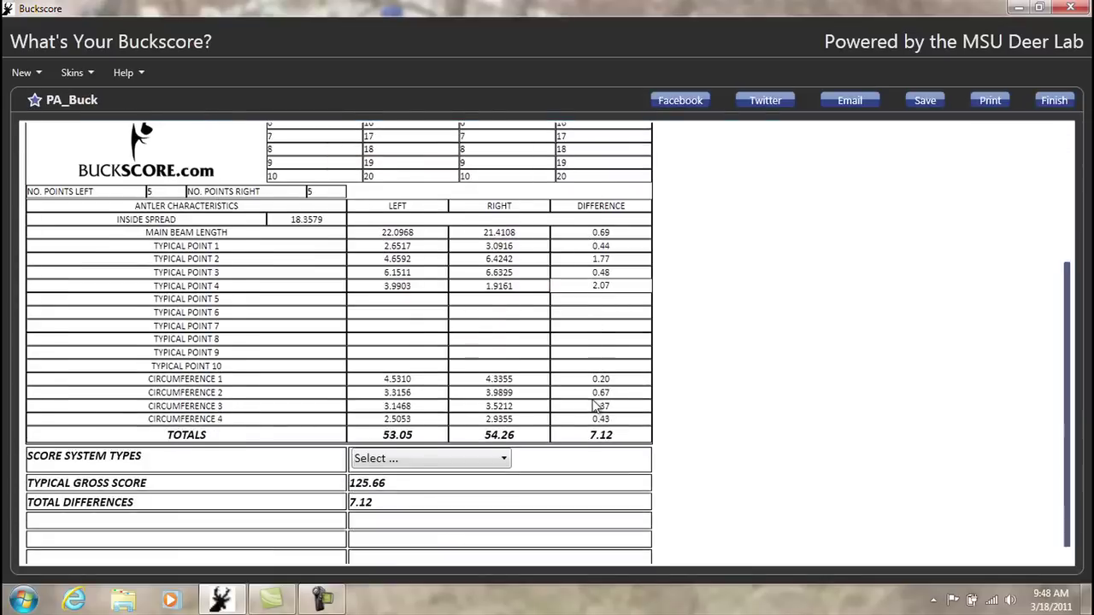
left_click(501, 458)
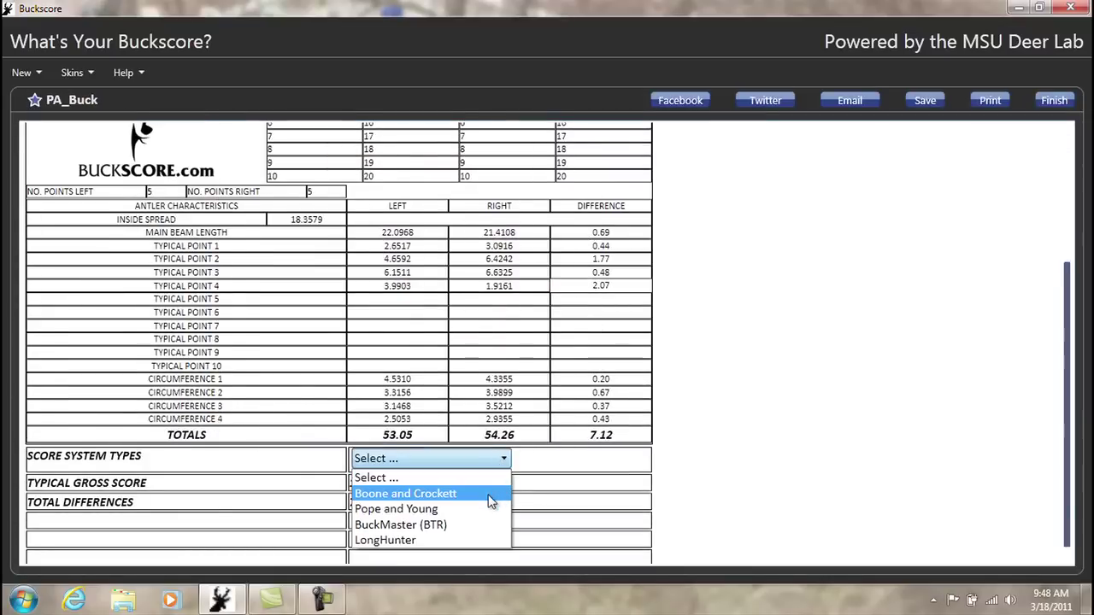
left_click(494, 494)
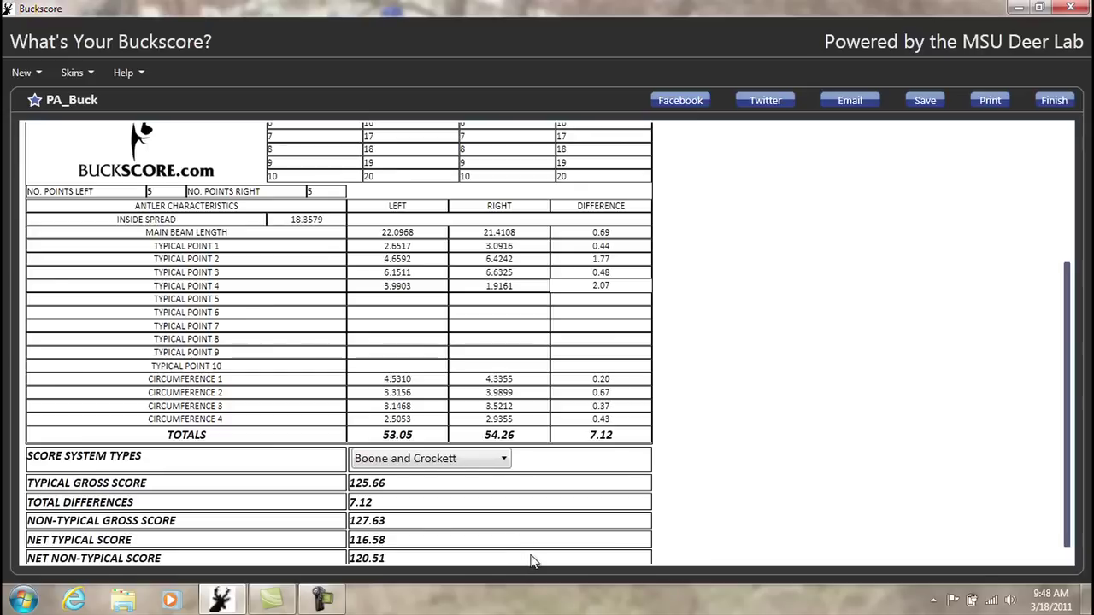
left_click(1054, 101)
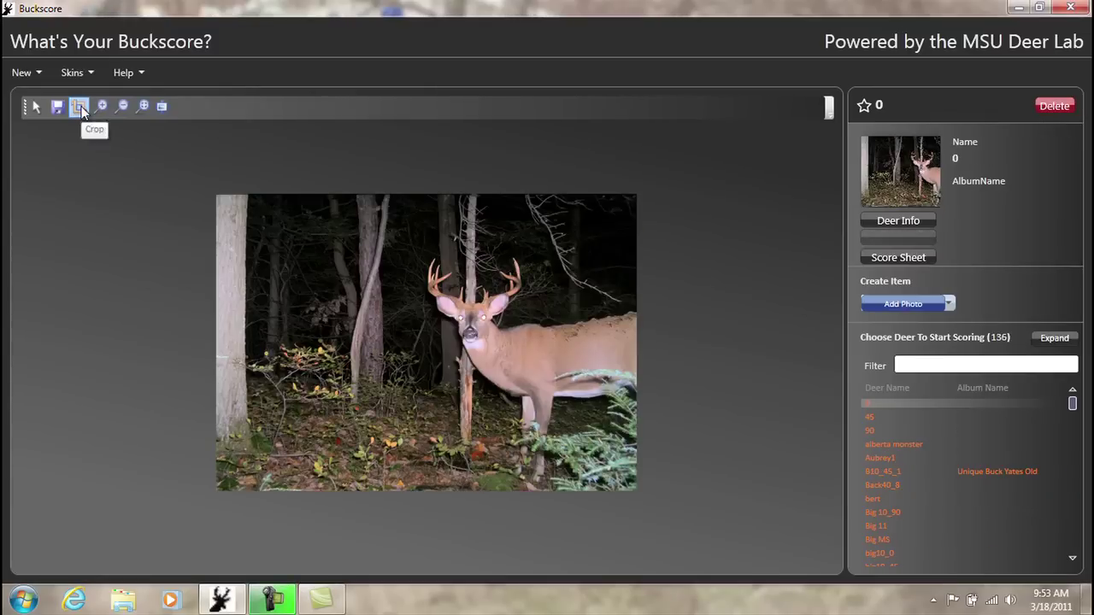
- Crop deer 0's photo down to the buck's head and save it
left_click(79, 106)
left_click_drag(300, 254, 378, 324)
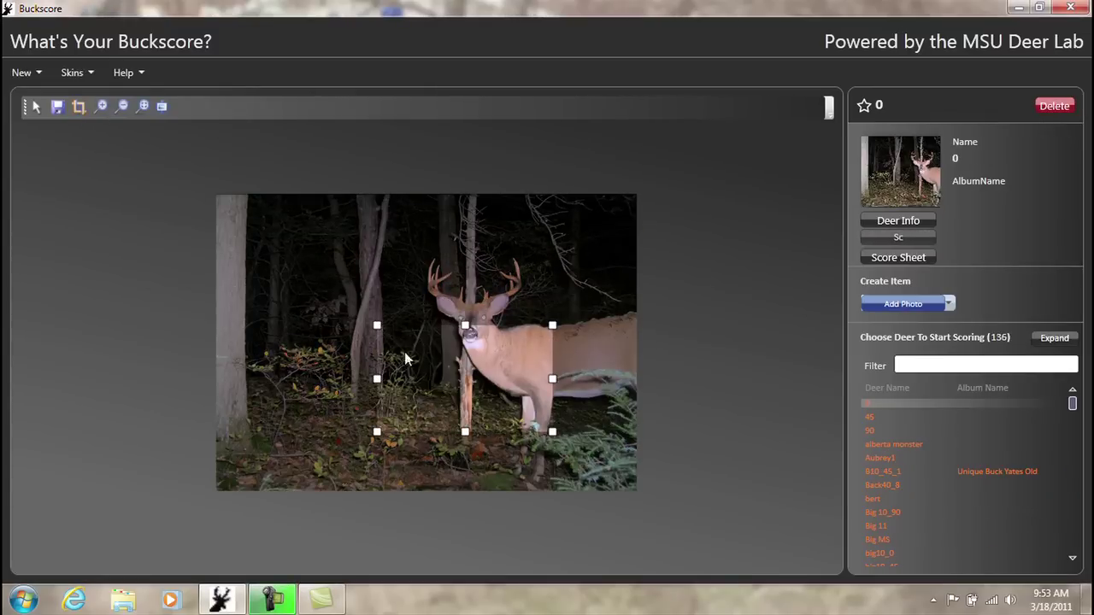
left_click_drag(466, 382, 484, 306)
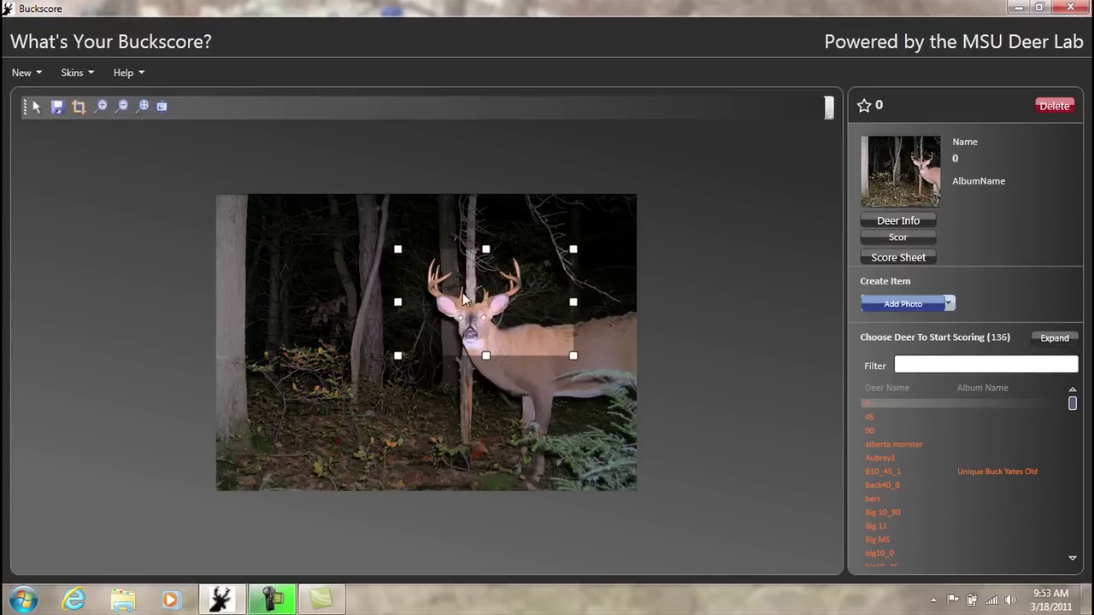
left_click(58, 107)
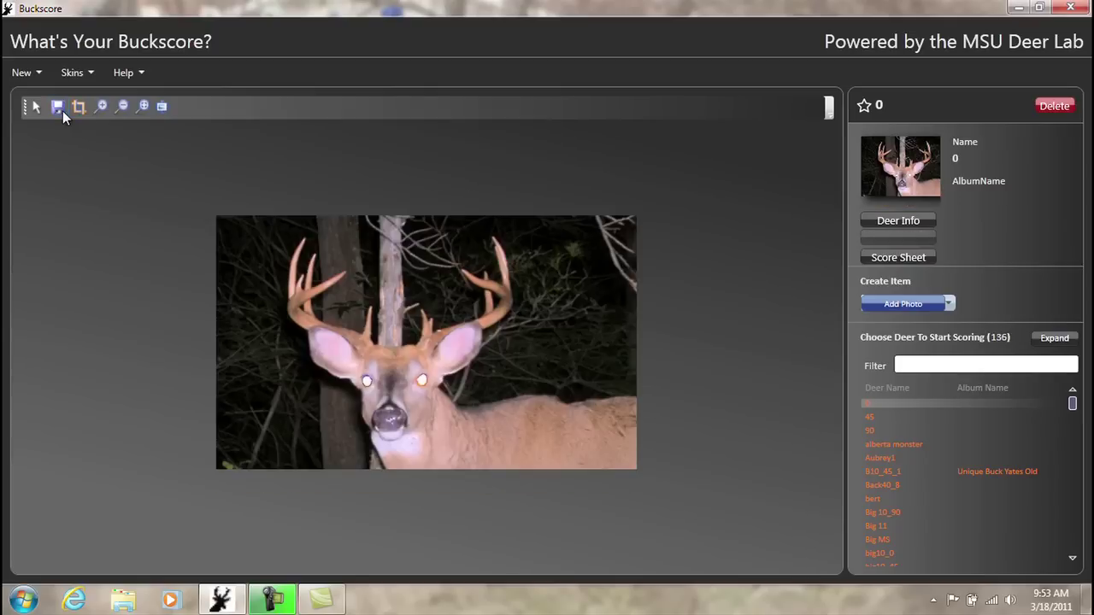
- Crop deer 45's photo tightly around the buck and save it
left_click(869, 417)
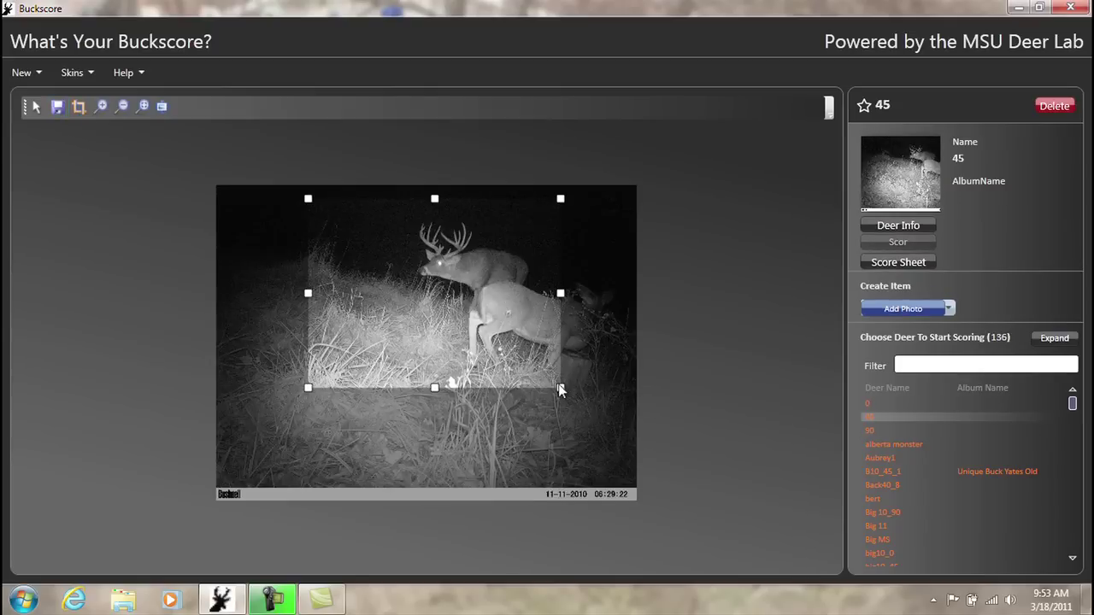
left_click_drag(562, 385, 500, 276)
left_click(59, 112)
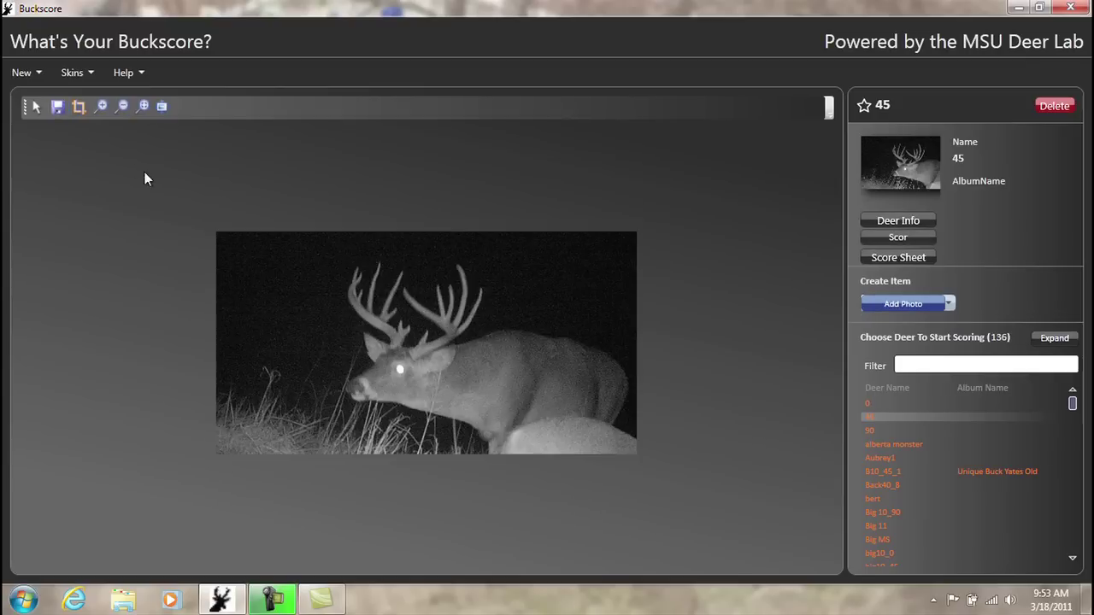
- Crop deer 90's photo around the antlers and save it
left_click(880, 431)
left_click(78, 106)
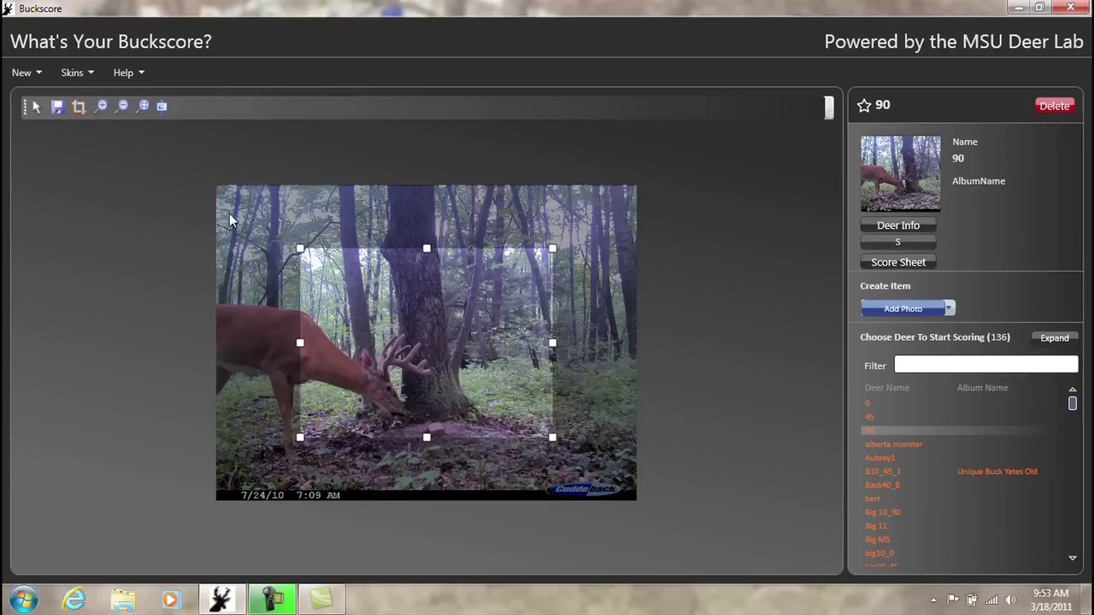
left_click_drag(300, 249, 419, 317)
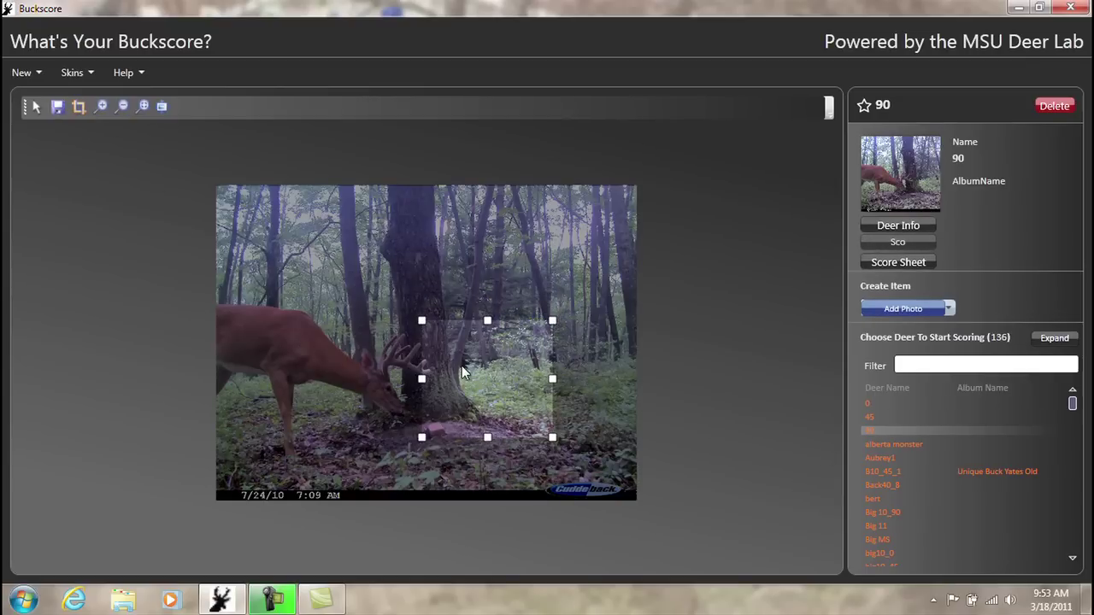
left_click_drag(461, 365, 376, 361)
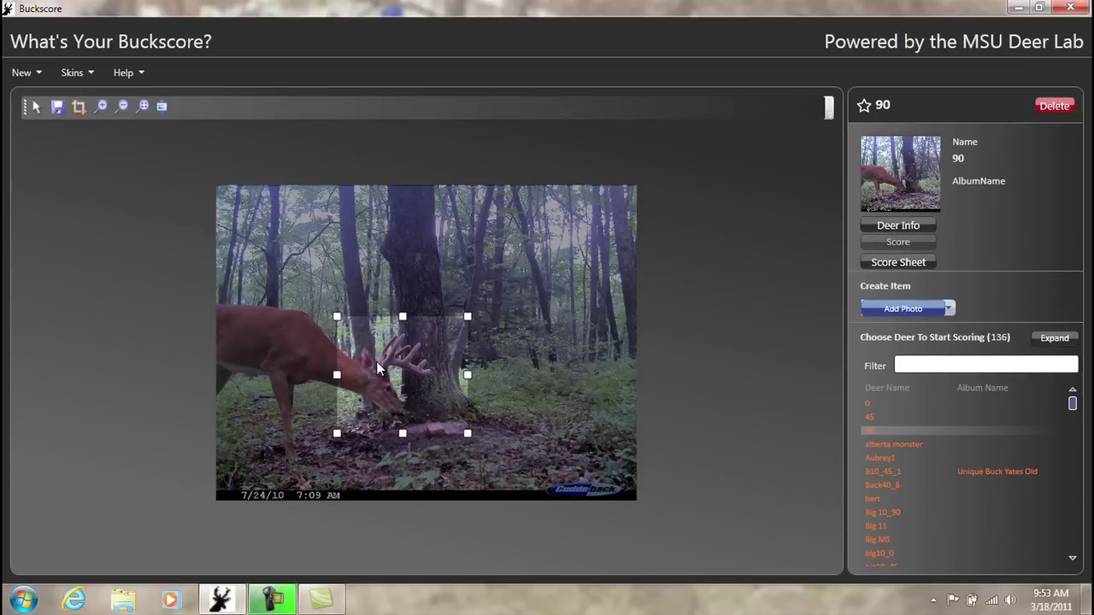
left_click(59, 109)
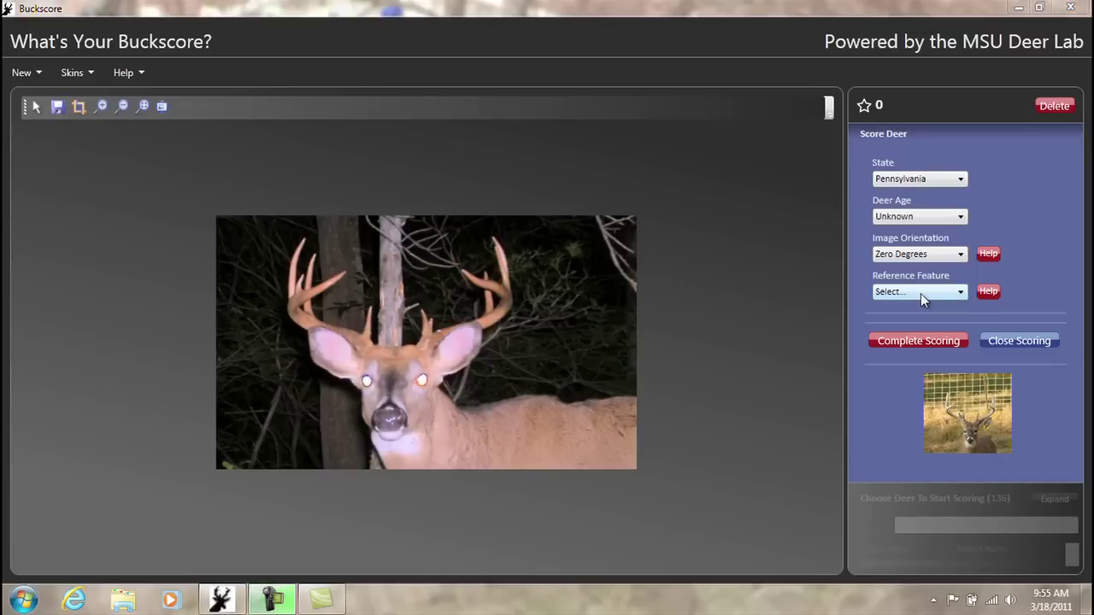
- Try Ear Width as deer 0's reference feature and start recording it
left_click(920, 294)
left_click(912, 320)
left_click(932, 333)
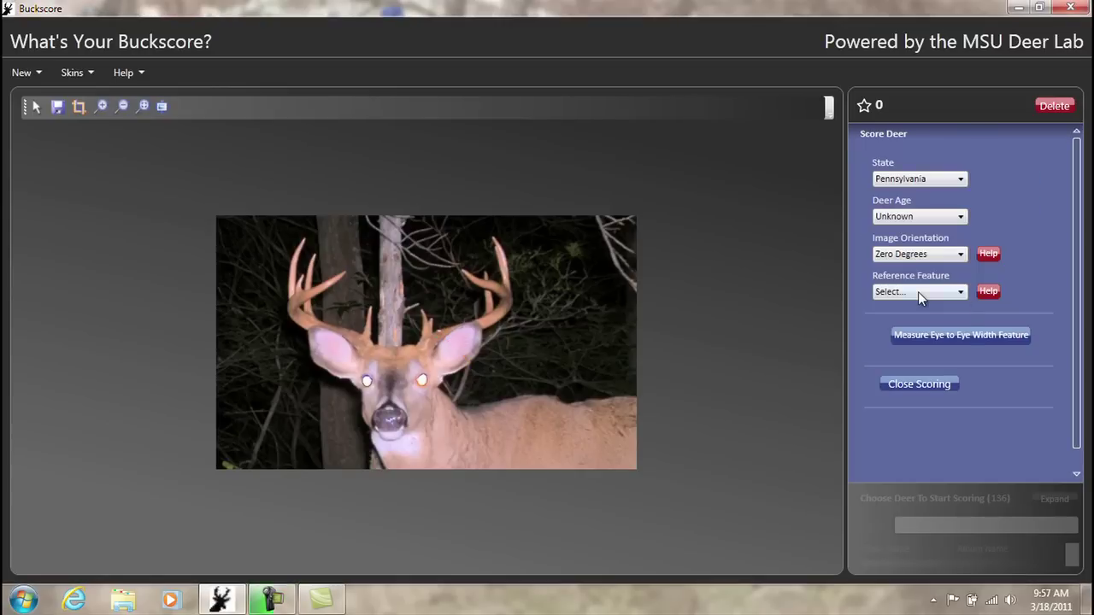
- Switch the reference feature to Eye to Eye Width and mark the line between the eyes
left_click(918, 291)
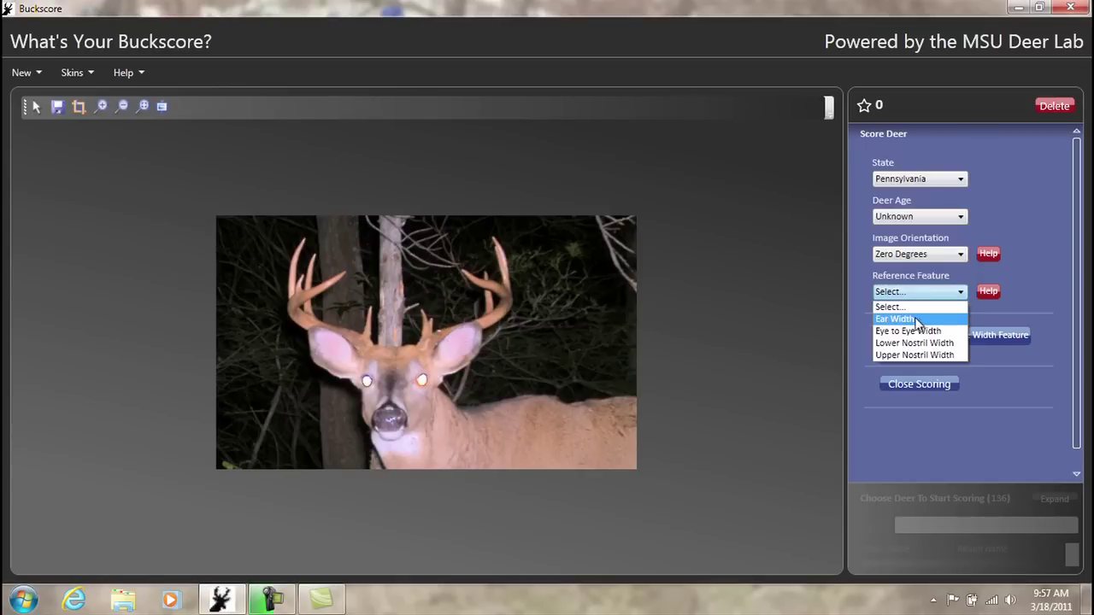
left_click(931, 331)
left_click(938, 336)
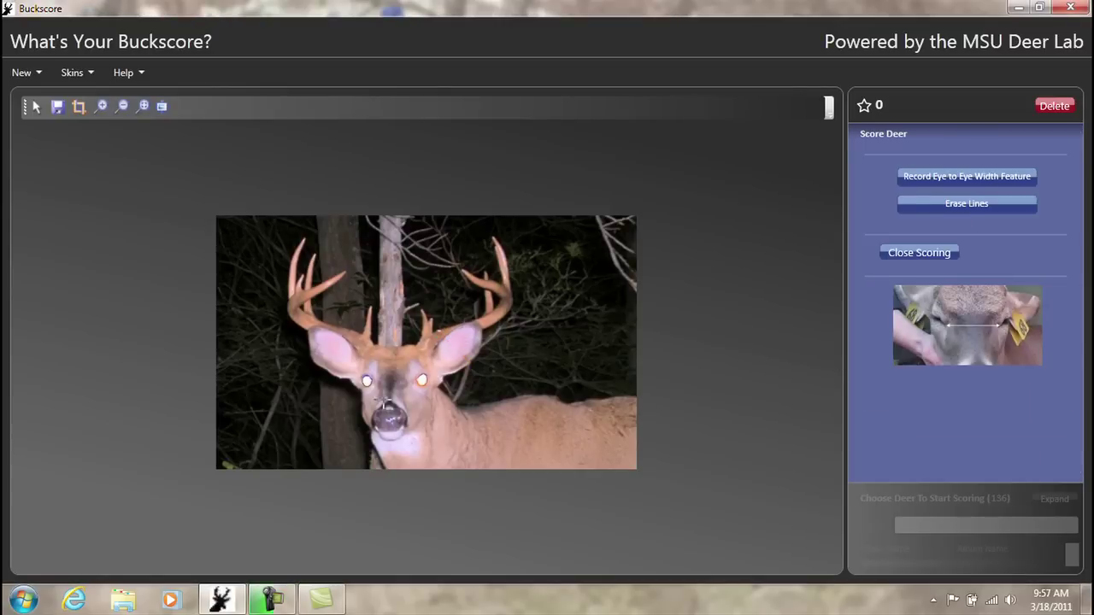
left_click(419, 380)
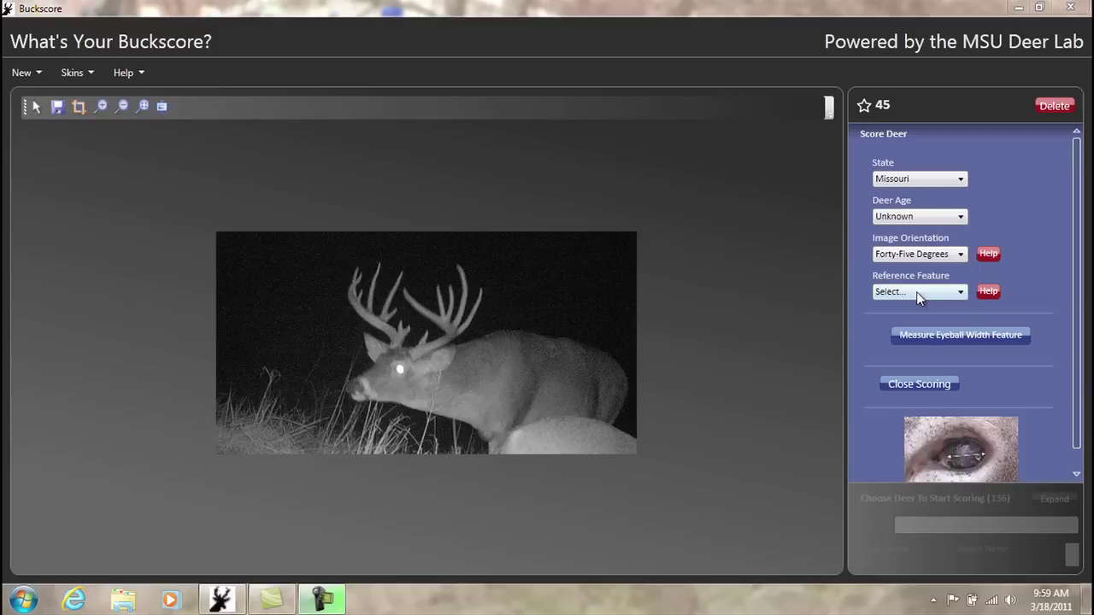
left_click(916, 292)
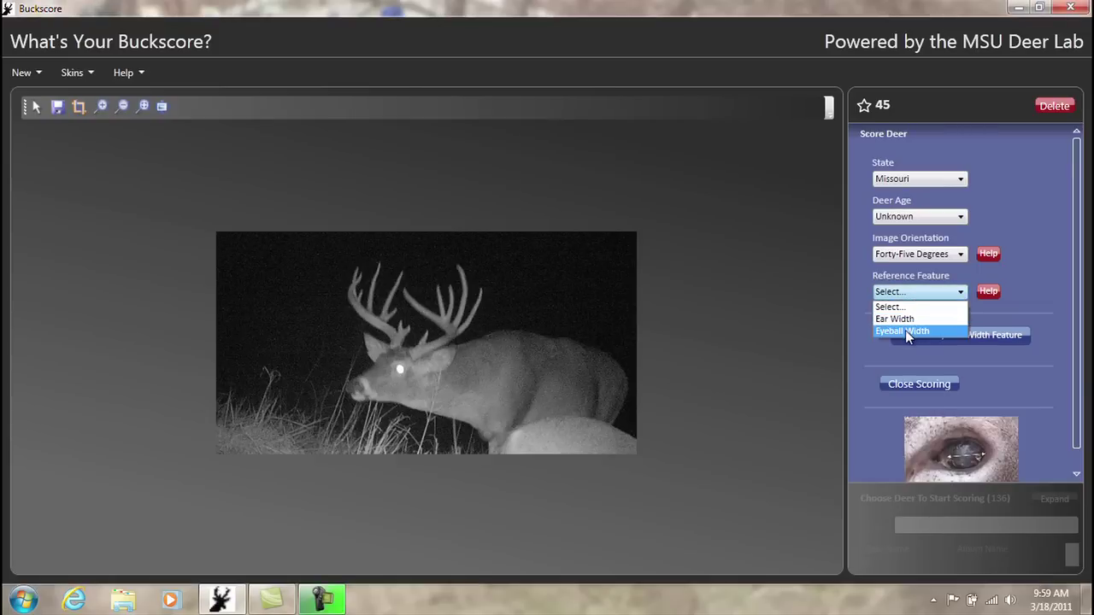
- Set deer 45's reference feature to Eyeball Width, zoom in, and begin measuring across the eye
left_click(905, 330)
left_click(103, 104)
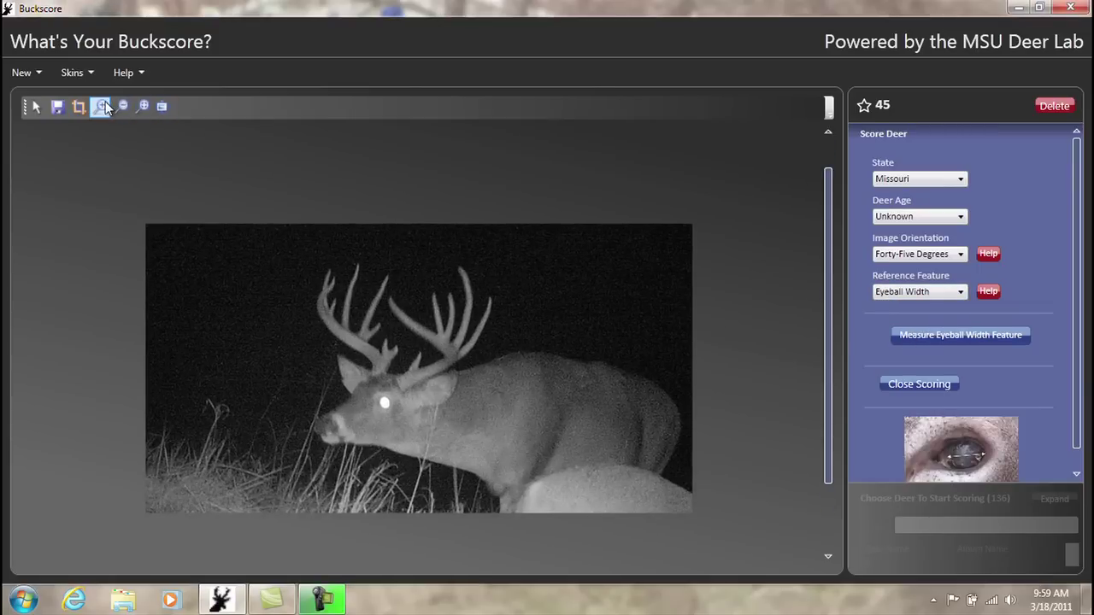
left_click(926, 335)
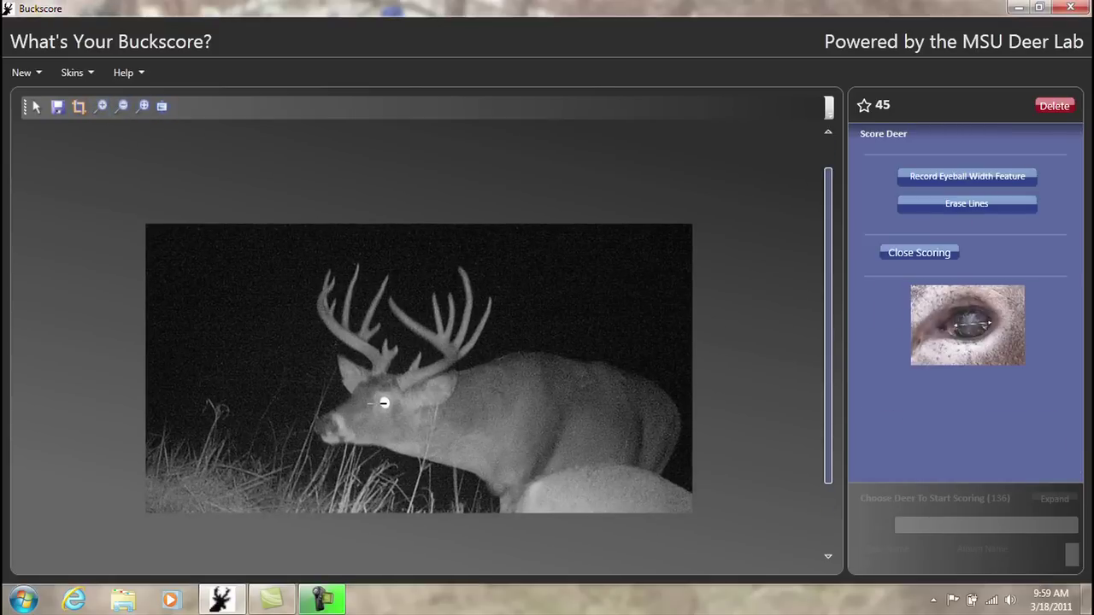